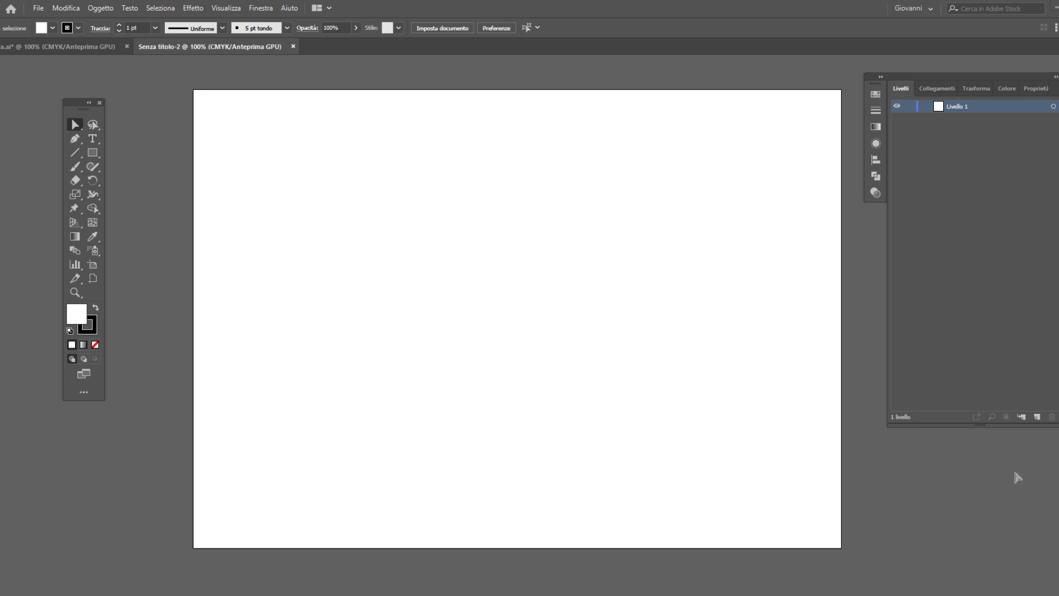
Draw a 297 × 210 mm rectangle covering the whole artboard, with a black fill and no stroke
click(92, 157)
drag(194, 90, 843, 549)
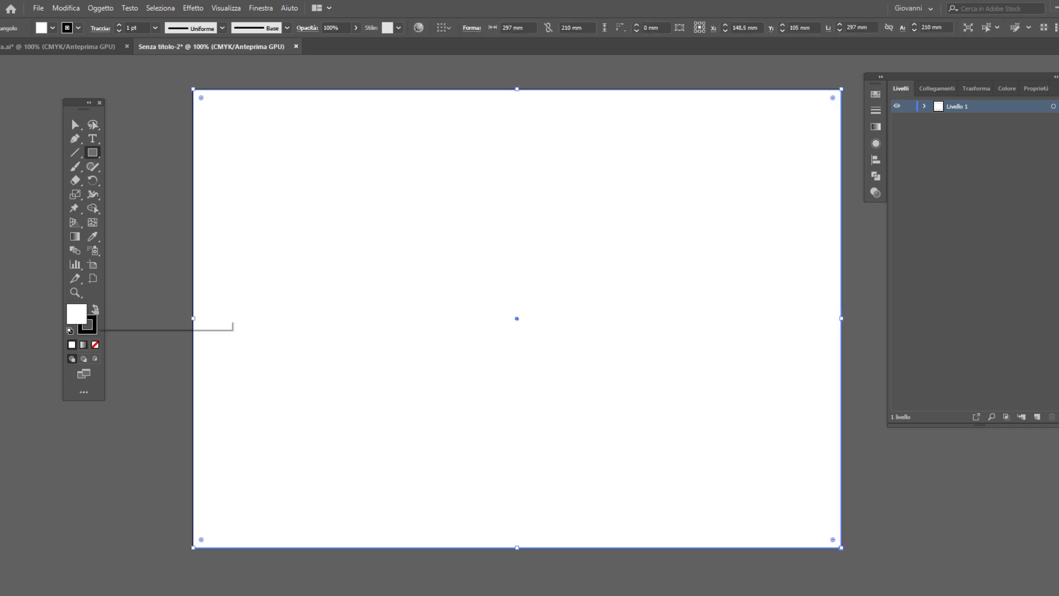
click(95, 308)
click(91, 331)
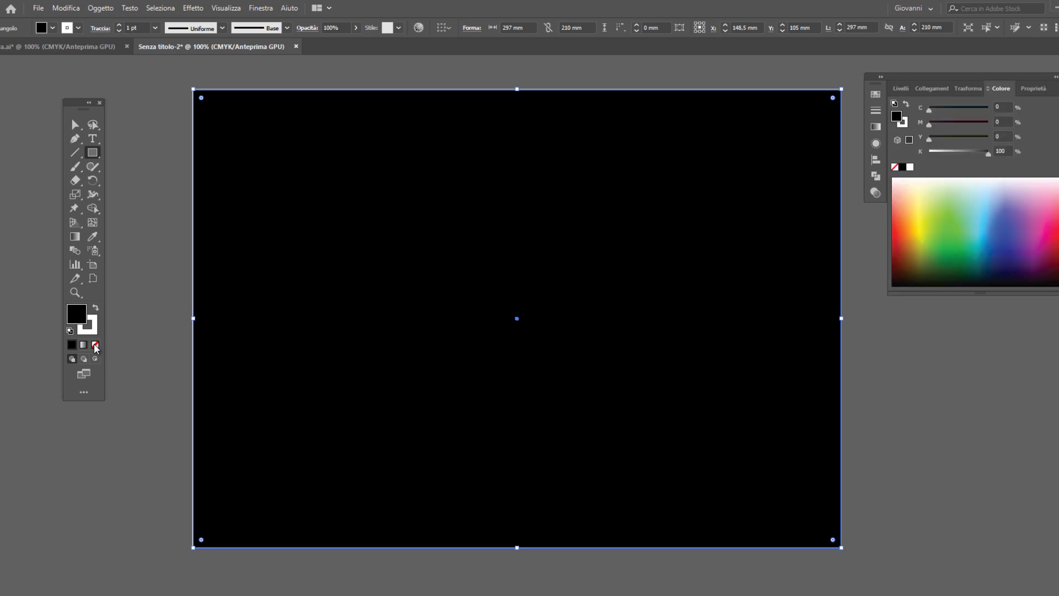
click(95, 344)
click(93, 125)
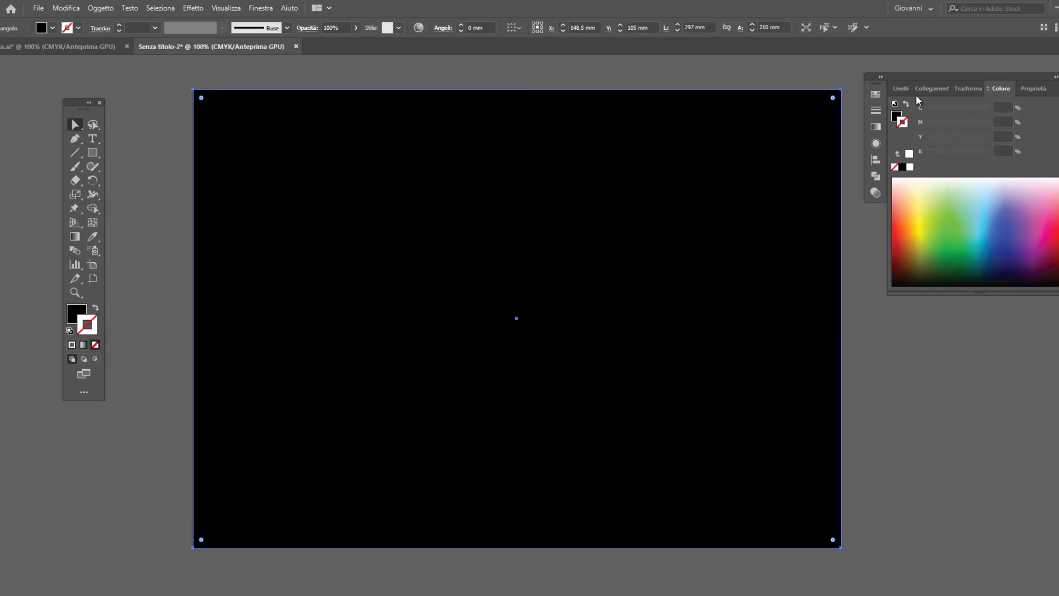
Lock Livello 1 and add a new layer above it
click(901, 88)
click(910, 106)
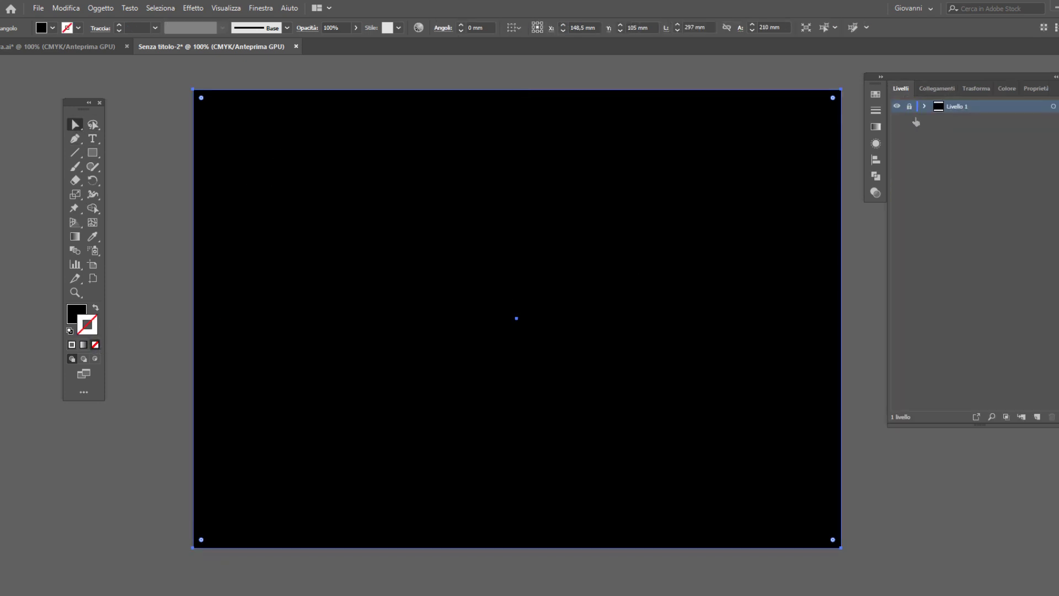
click(1038, 416)
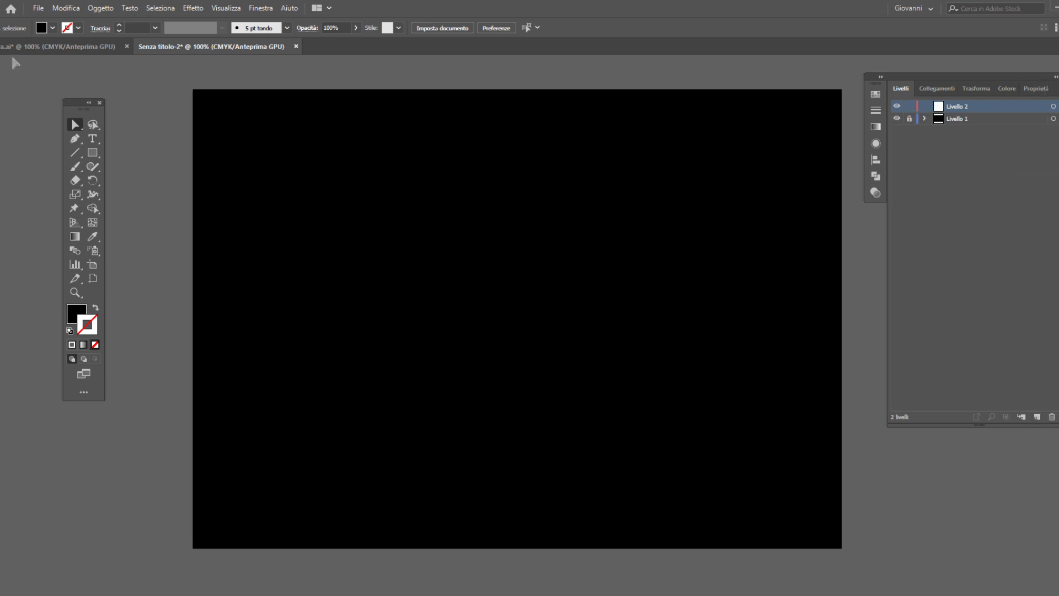
Add point text on the new layer in three lines: "taglia", "il tuo" and "testo"
click(88, 138)
click(322, 192)
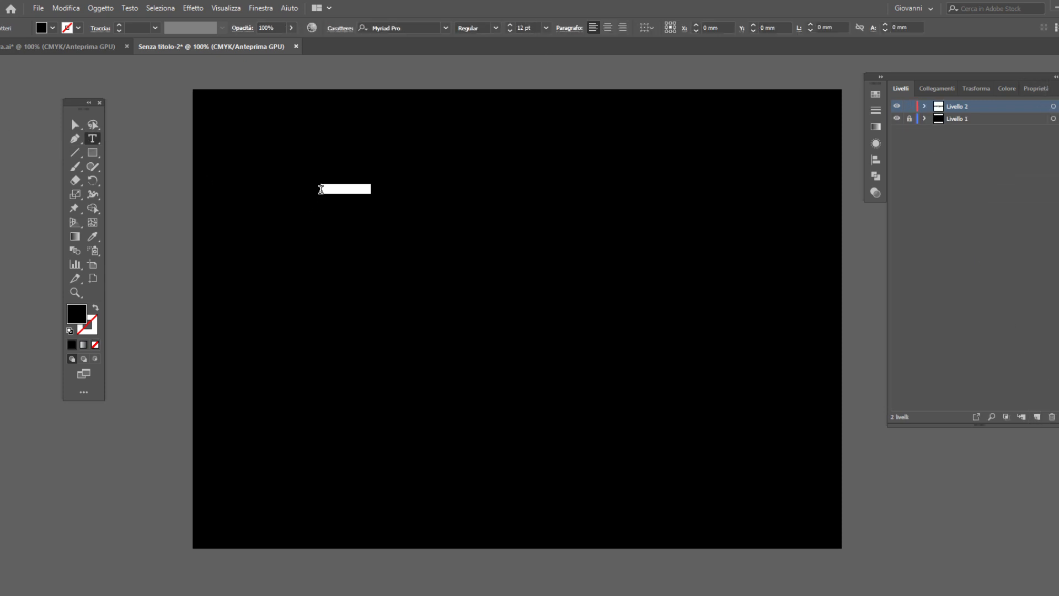
click(314, 193)
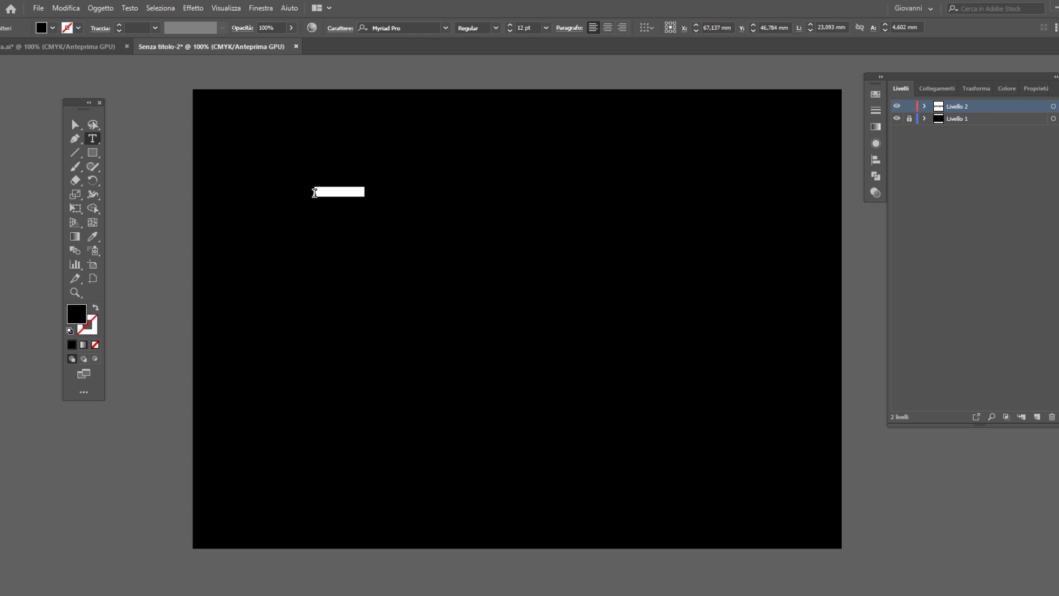
text(taglia)
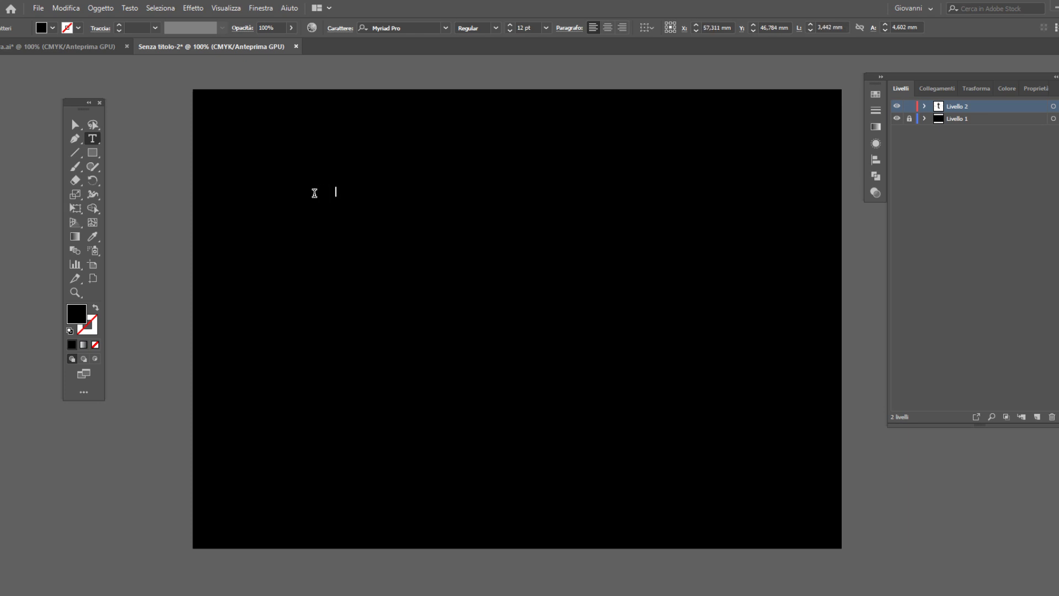
key(Return)
text(il tuo)
key(Return)
text(testo)
Fill all of the text with white and set it in all caps
key(ctrl+a)
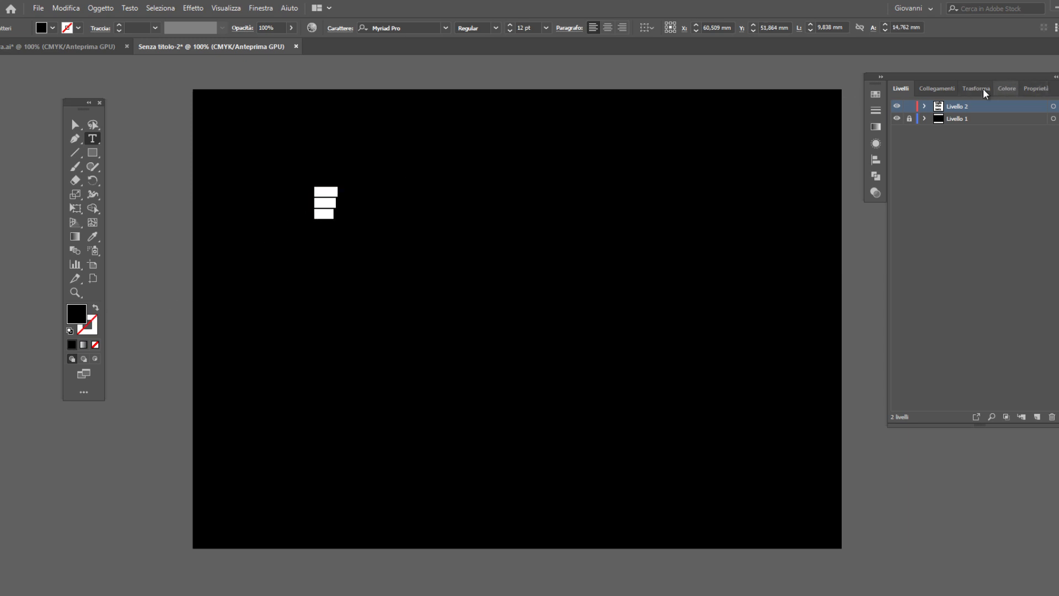
double_click(88, 314)
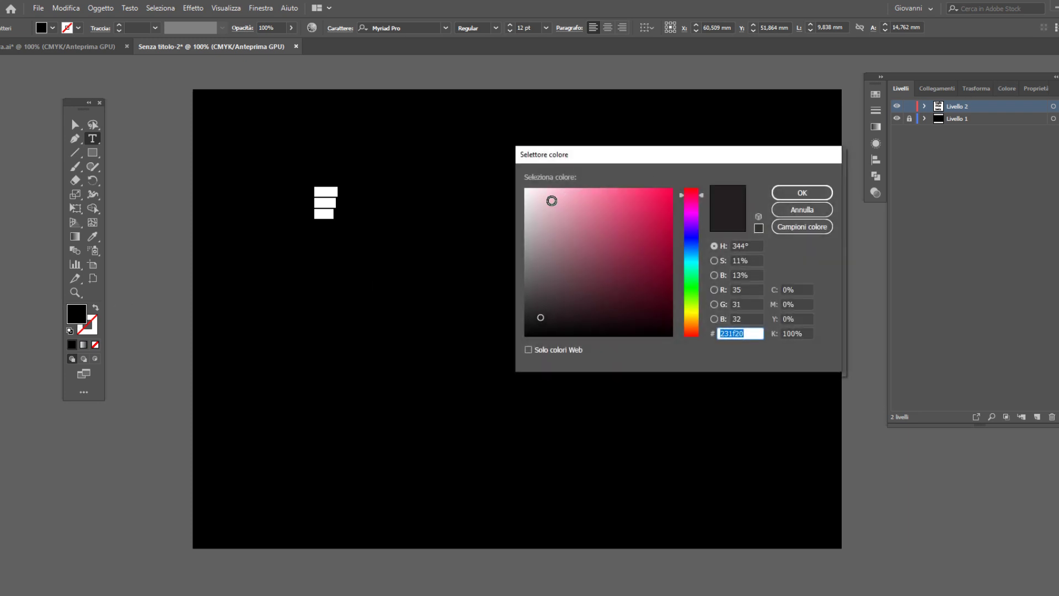
drag(551, 201, 505, 180)
click(801, 192)
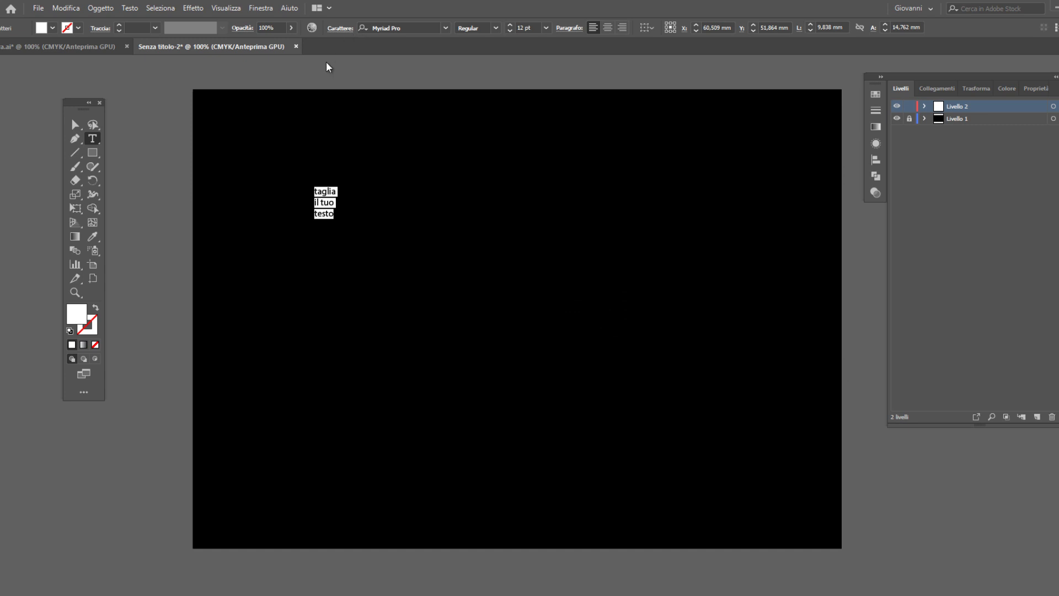
click(339, 27)
click(230, 149)
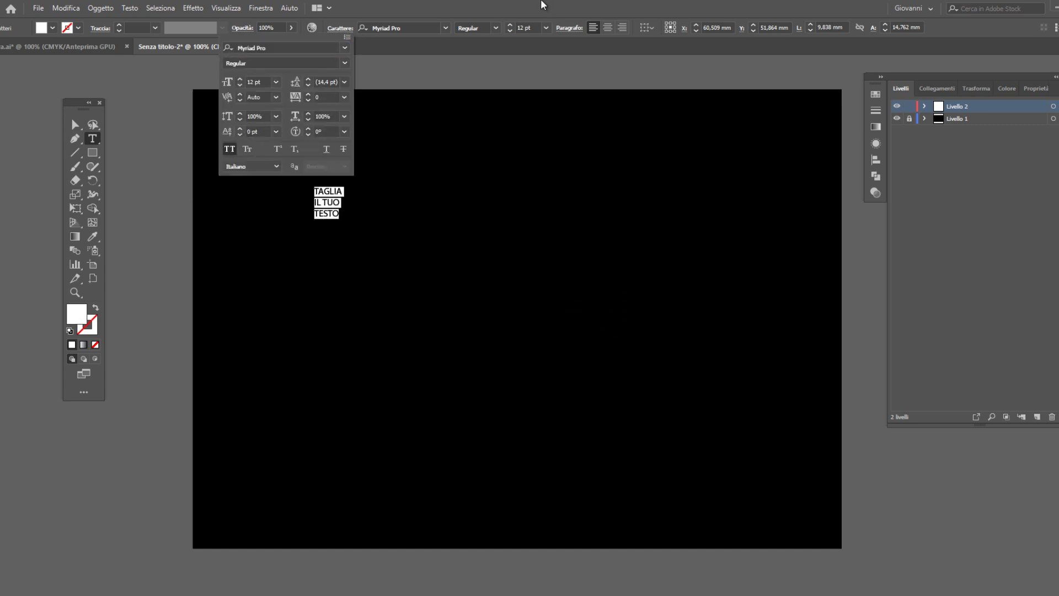
Change the text's font to Open Sans ExtraBold at a size of 125 pt
click(414, 28)
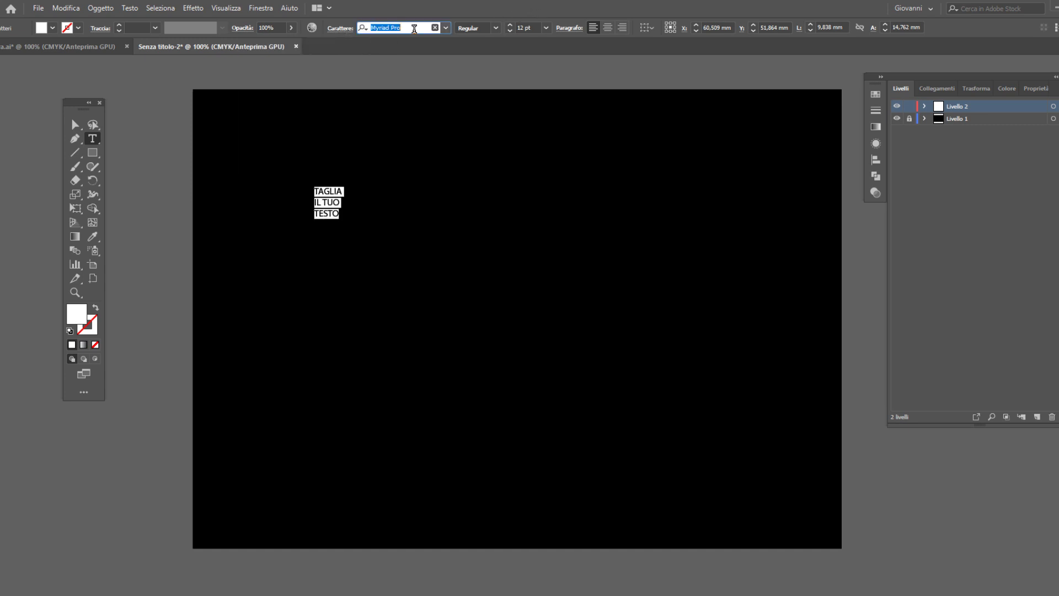
text(open s)
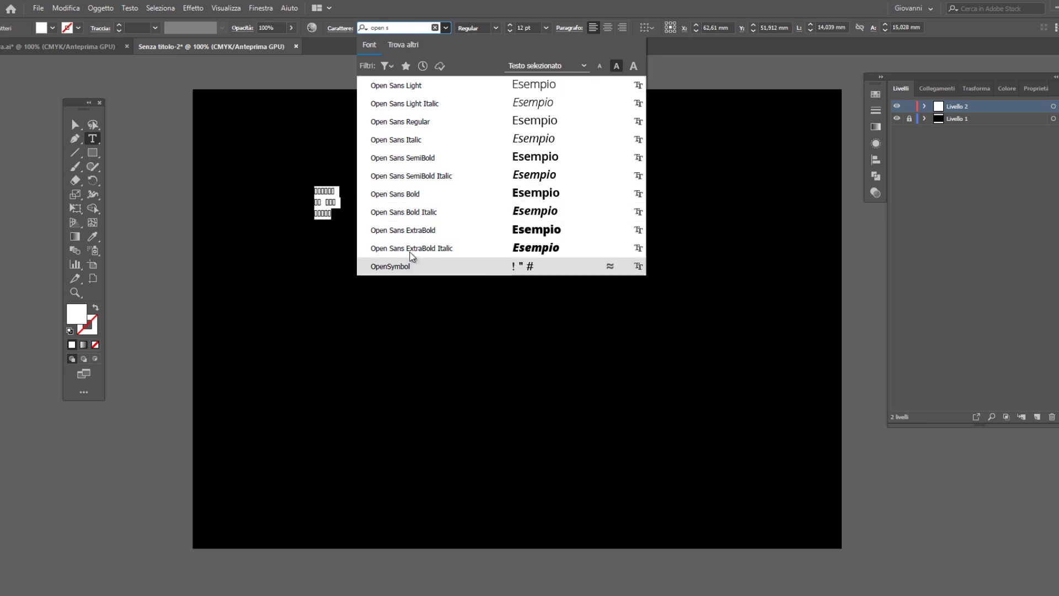
click(413, 230)
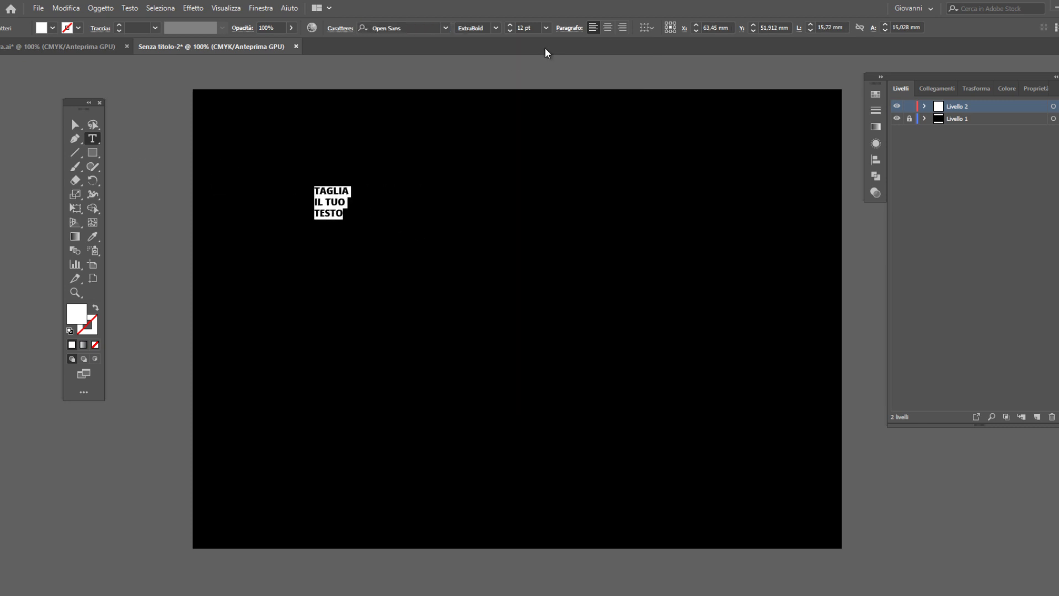
click(527, 27)
text(125)
key(Tab)
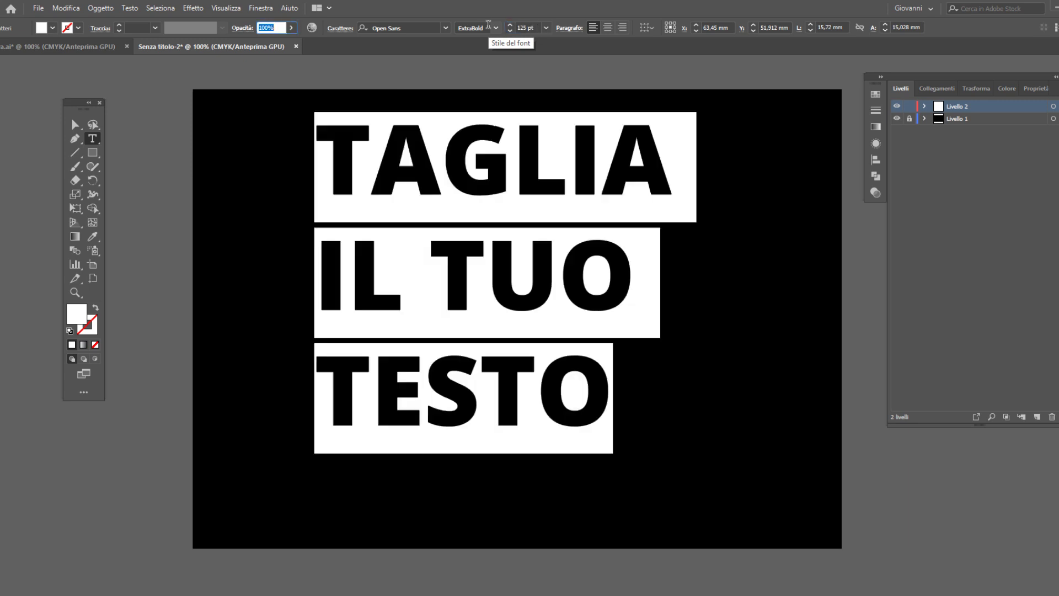
Move the text block slightly left and down on the artboard and set its leading to 118 pt
click(75, 125)
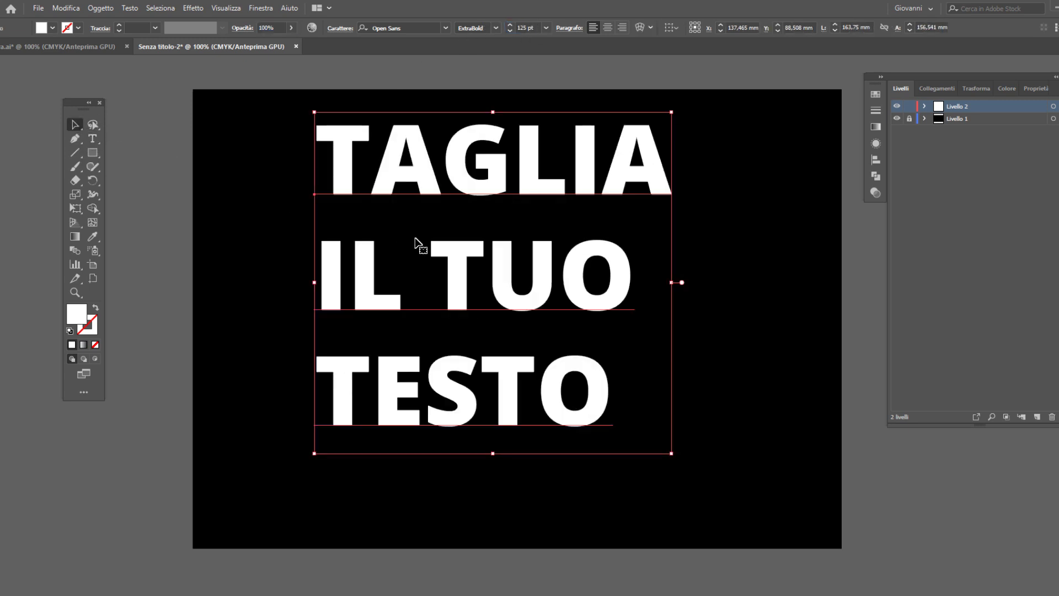
drag(496, 283, 450, 296)
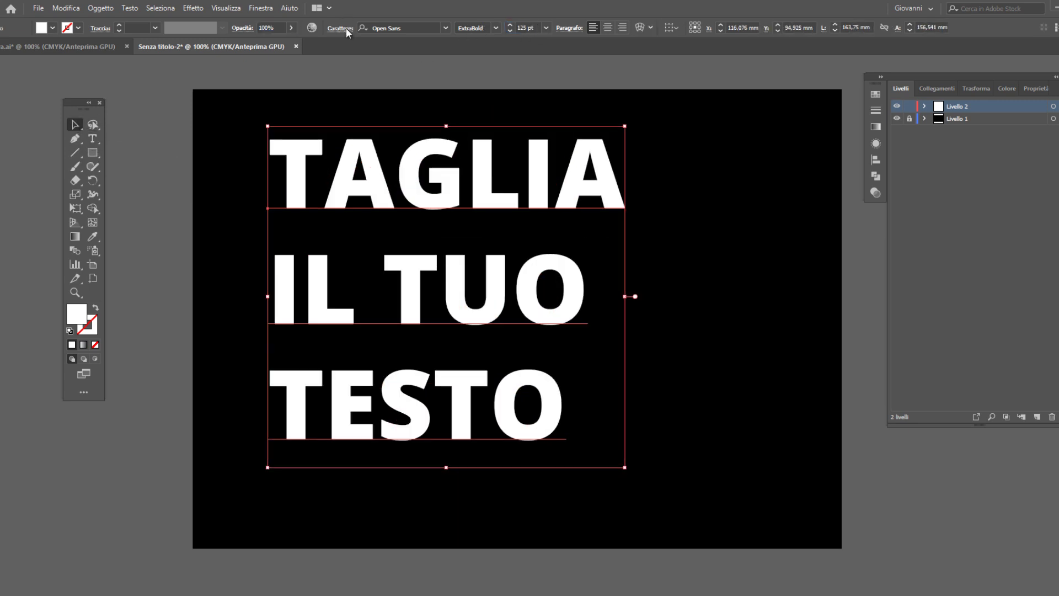
click(346, 27)
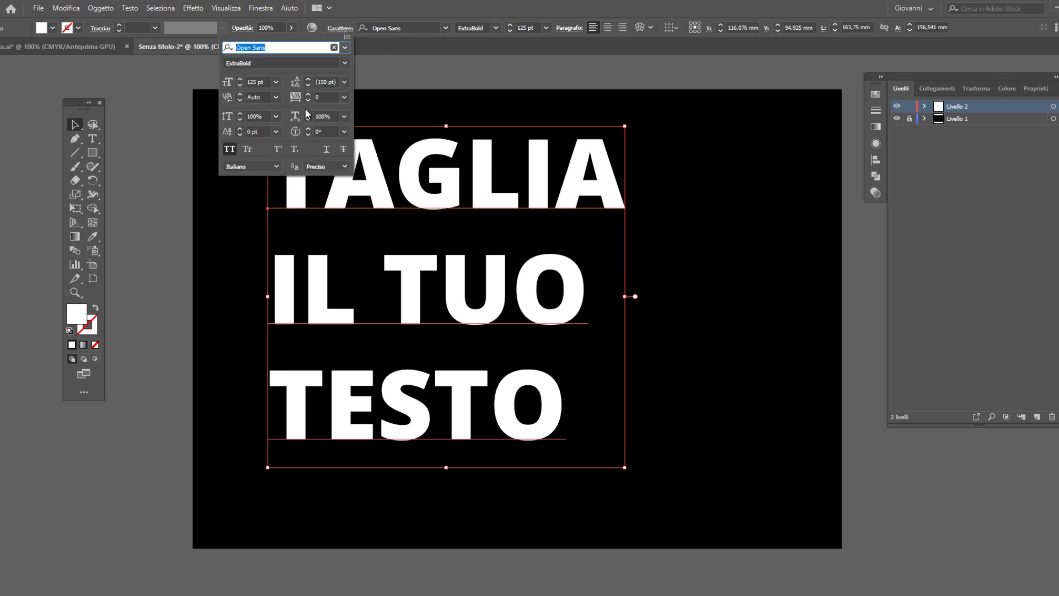
click(345, 82)
click(360, 305)
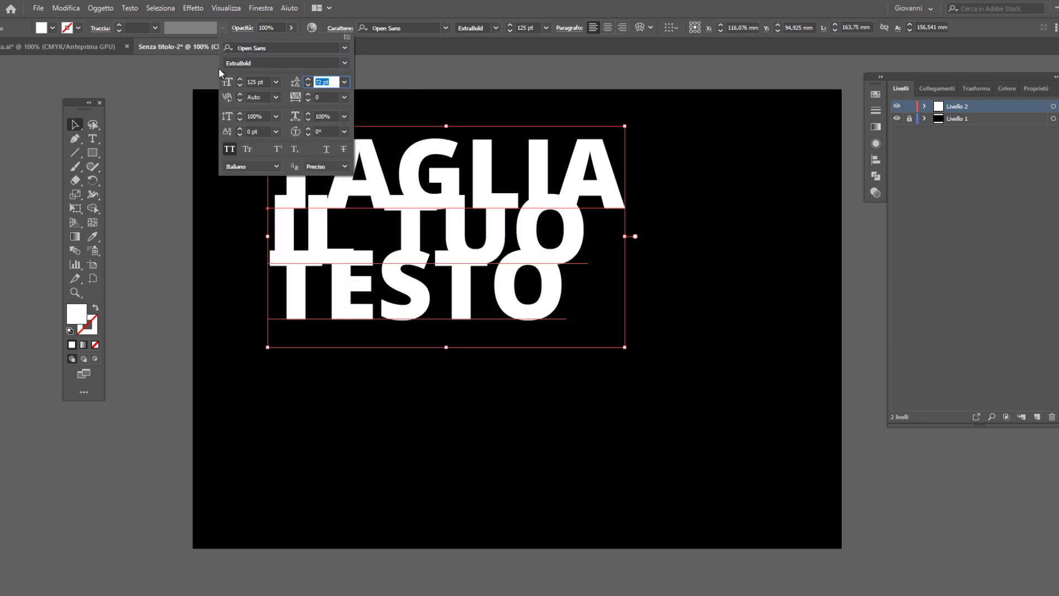
key(Up)
key(Up)
key(Up)
key(Up)
key(Up)
key(Up)
key(Up)
key(Up)
key(Up)
key(Up)
key(Up)
key(Up)
key(Up)
key(Up)
key(Up)
key(Up)
key(Up)
key(Up)
key(Up)
key(Up)
key(Up)
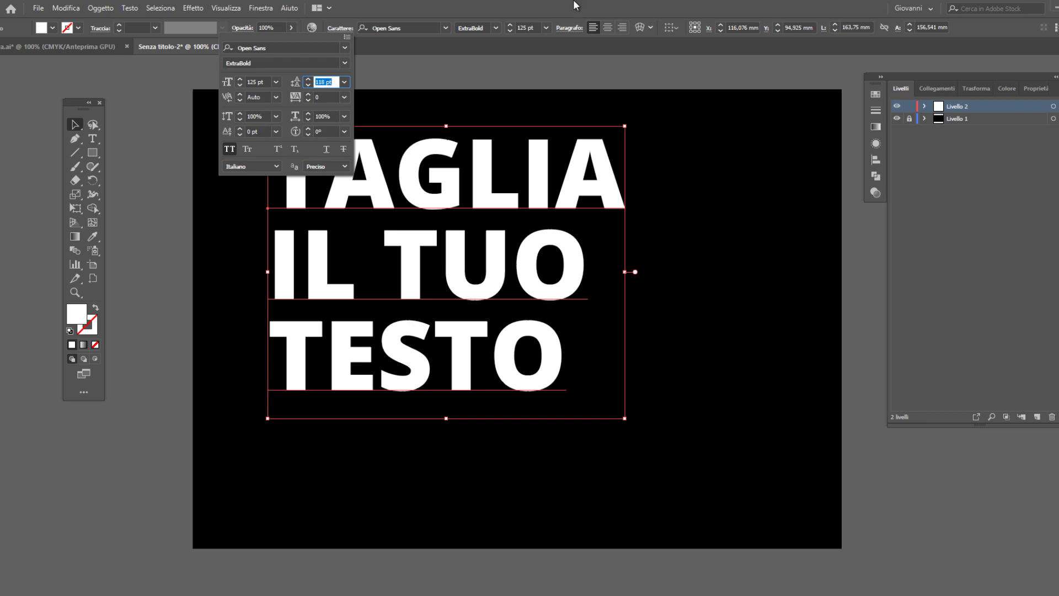
key(Return)
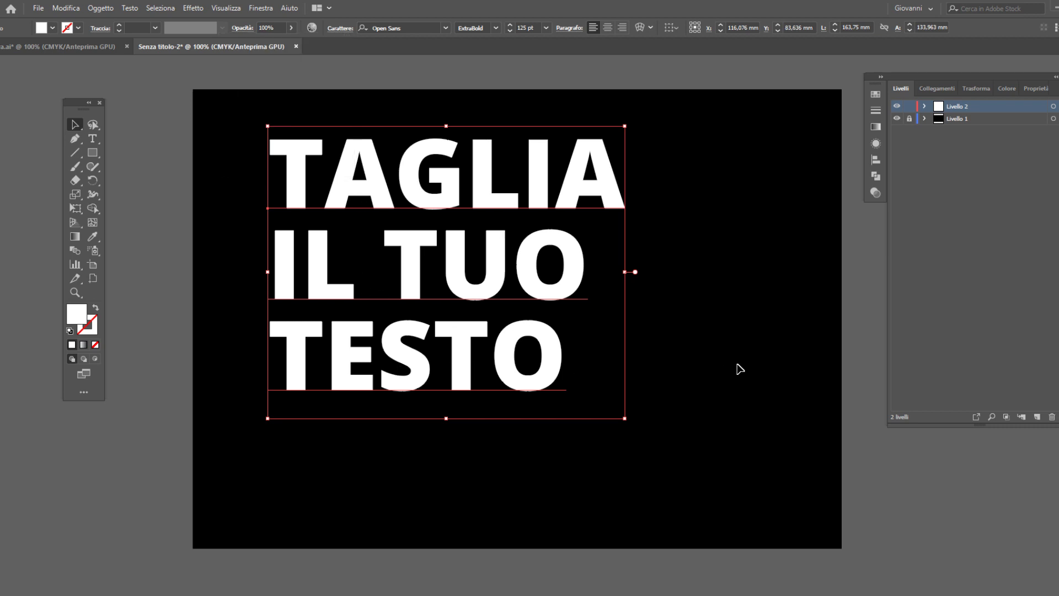
drag(575, 279, 566, 291)
Duplicate the text object within Livello 2 and hide the lower copy
click(924, 106)
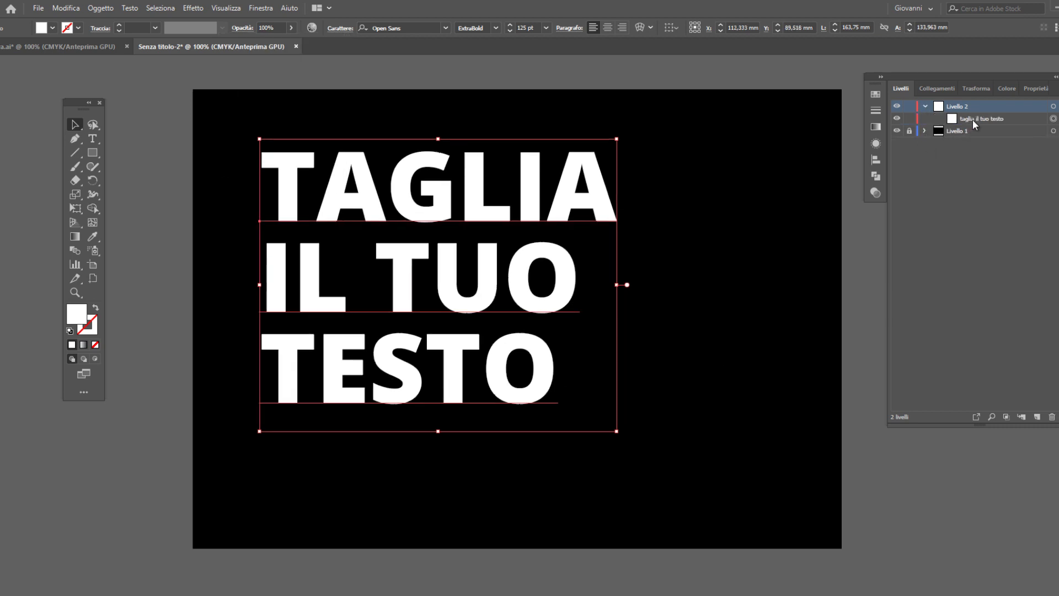
click(977, 119)
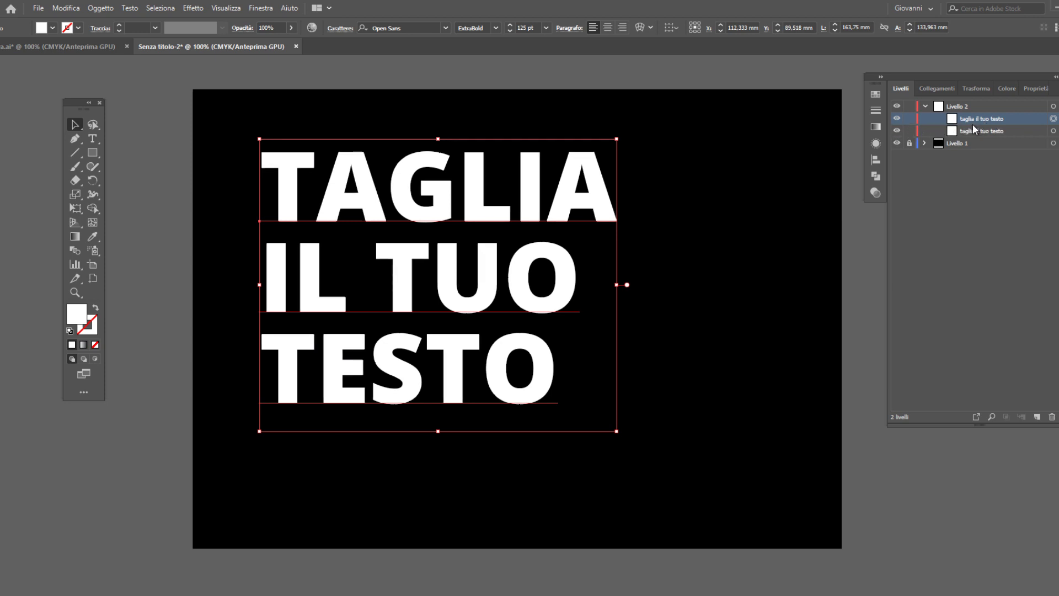
click(896, 131)
Move the visible text copy about 8 mm right and 4 mm down and convert it to outlines
drag(568, 197, 586, 205)
right_click(586, 206)
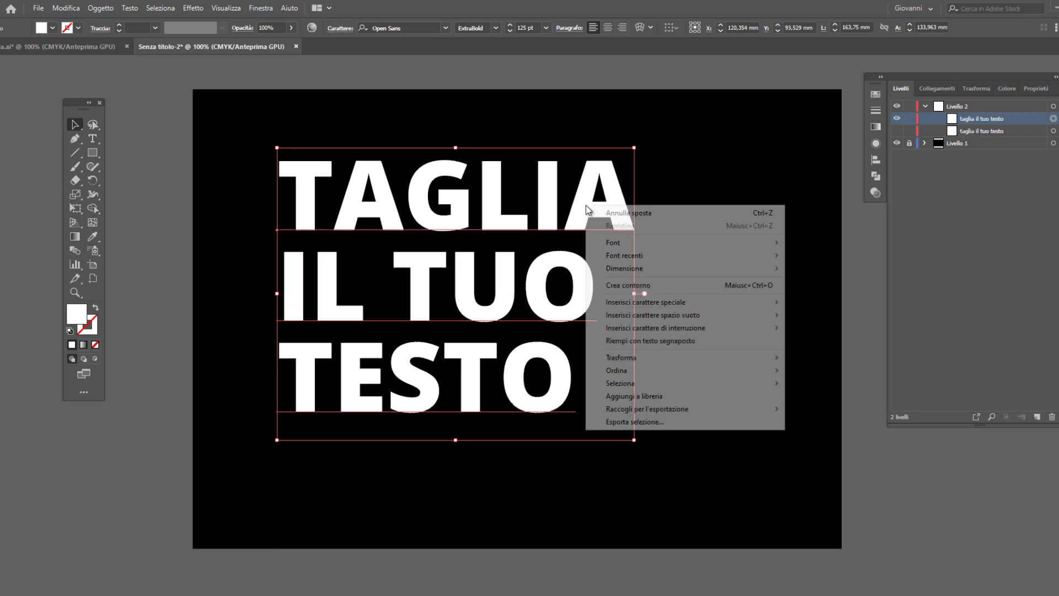
click(662, 291)
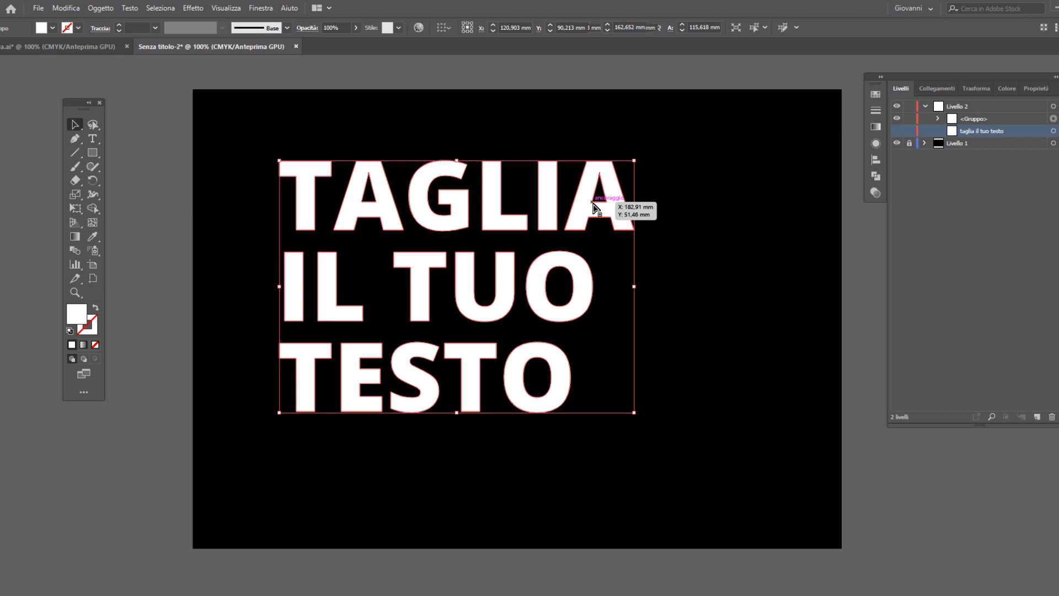
Draw a diagonal line about 80 mm wide and 166 mm high across the outlined text, from above the artboard to below TESTO's first letter
key(a)
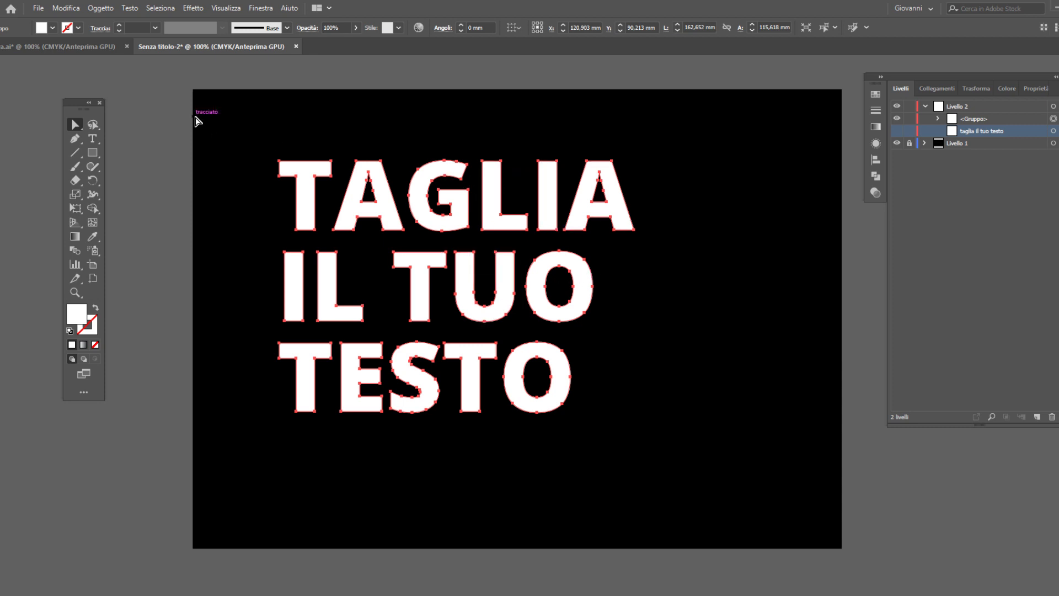
click(975, 118)
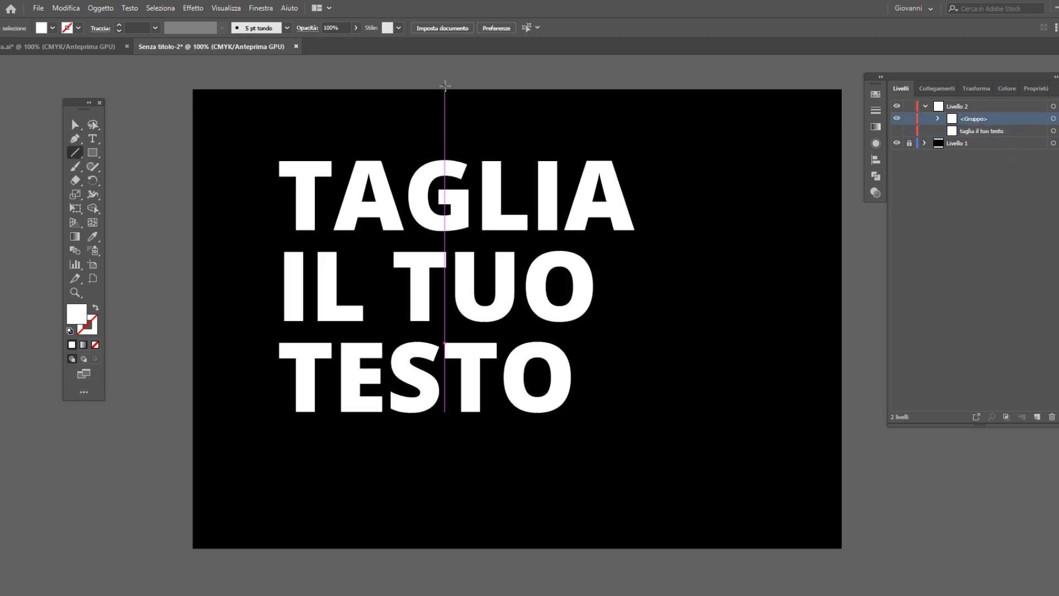
drag(445, 88, 271, 450)
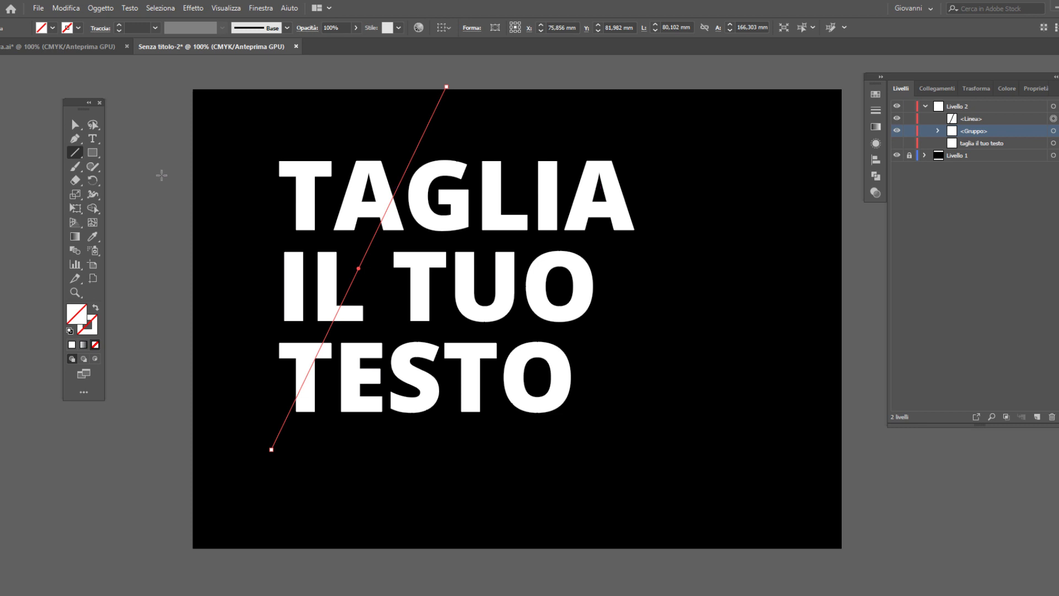
Give the diagonal line a white stroke of 3 pt
click(77, 127)
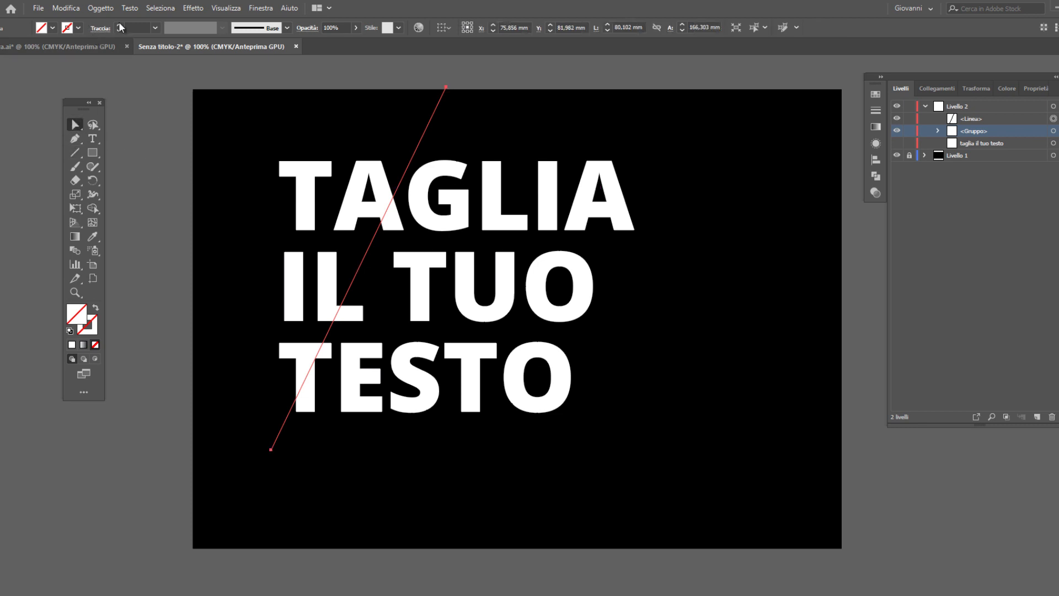
click(120, 24)
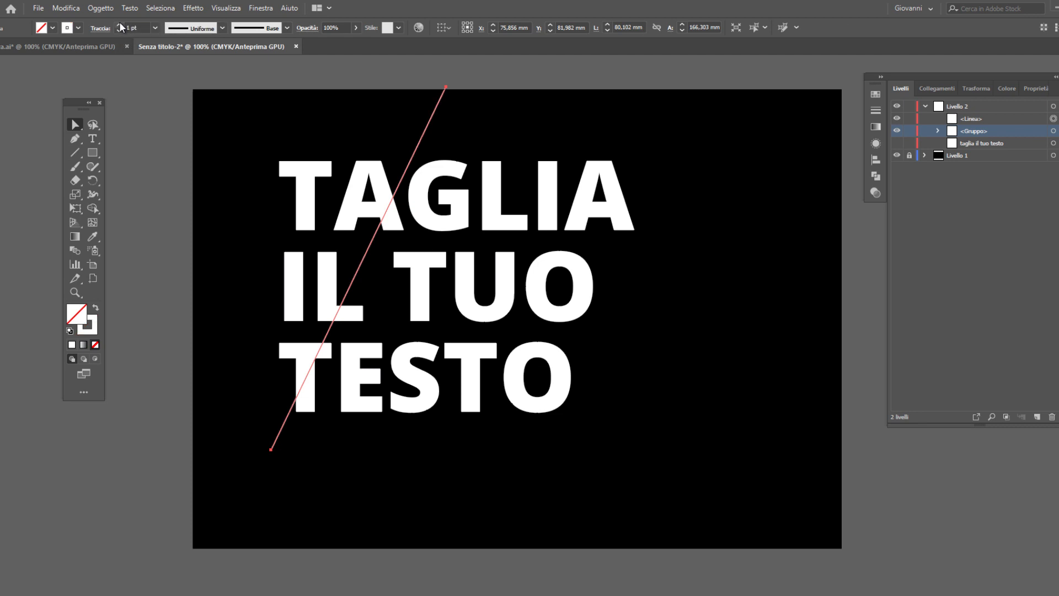
text(3)
key(Tab)
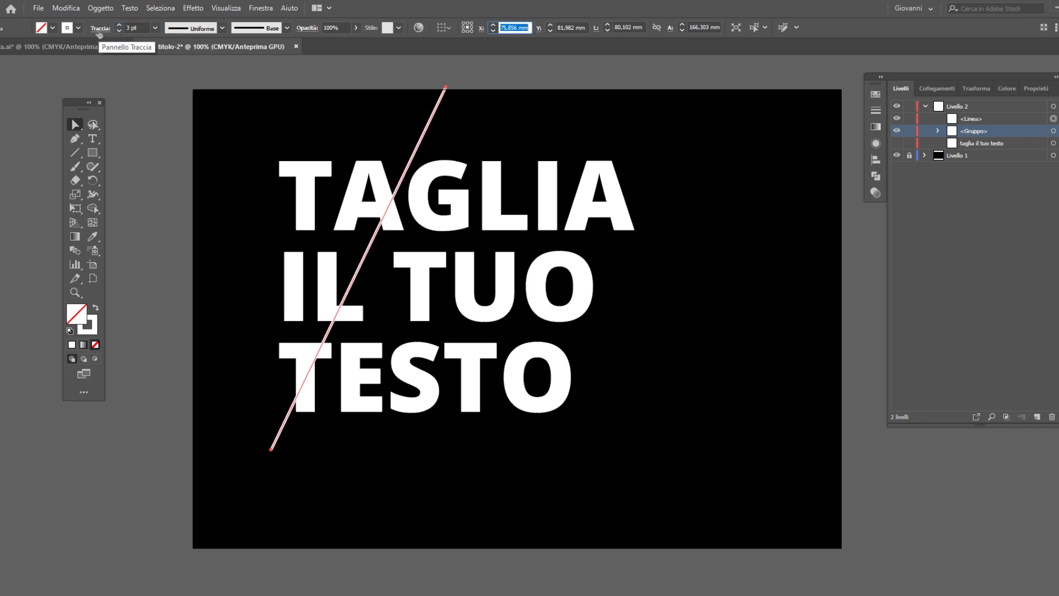
click(88, 325)
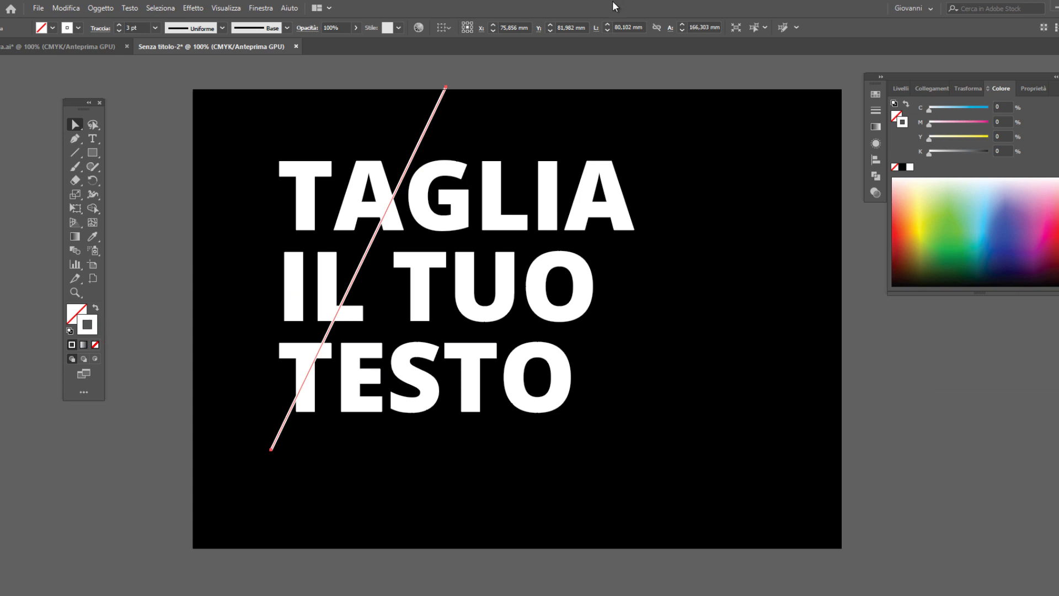
Duplicate the diagonal line, placing the copy about 52 mm to the right and 14 mm lower across the text
click(428, 127)
drag(429, 126, 544, 157)
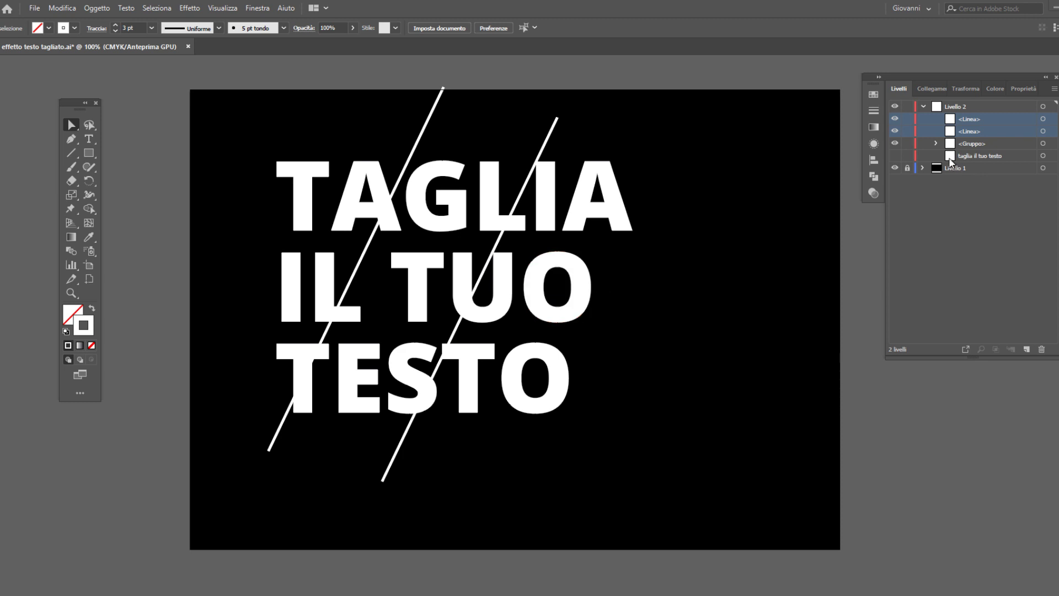
Duplicate both diagonal lines in place within Livello 2
click(1044, 119)
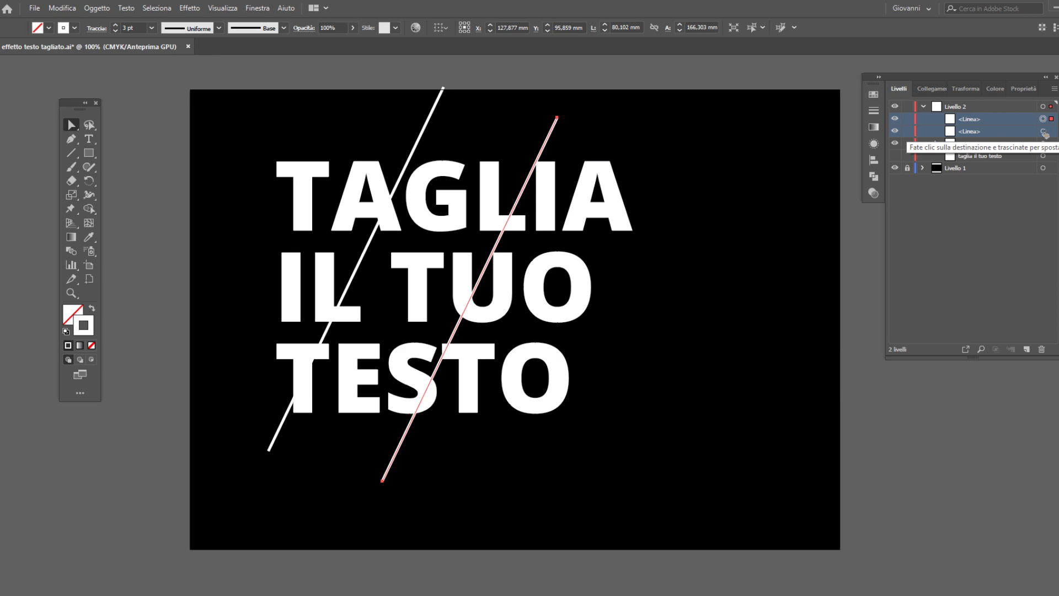
shift+click(1044, 131)
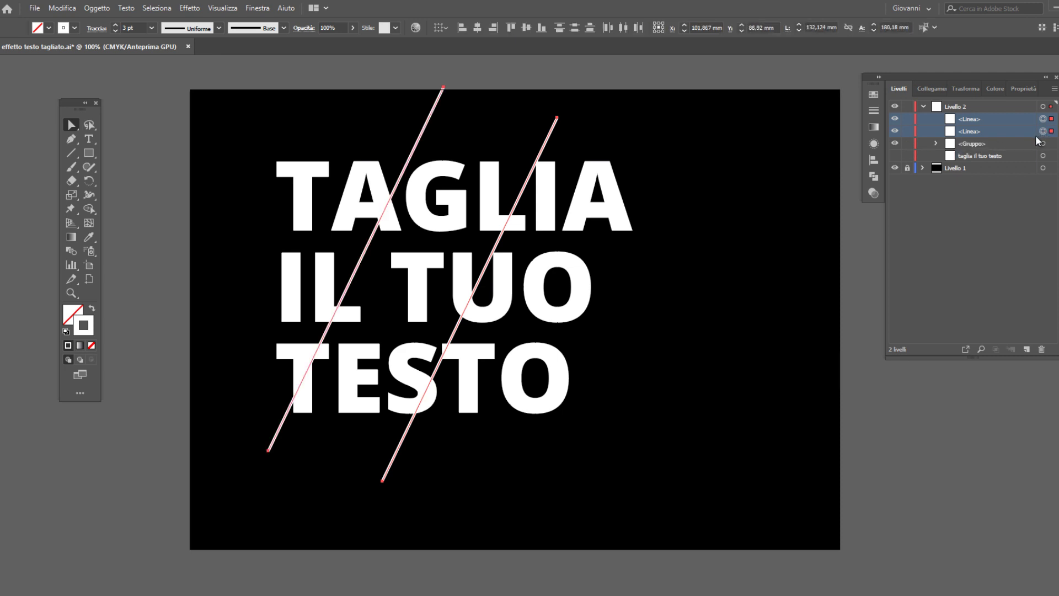
drag(978, 139, 1030, 351)
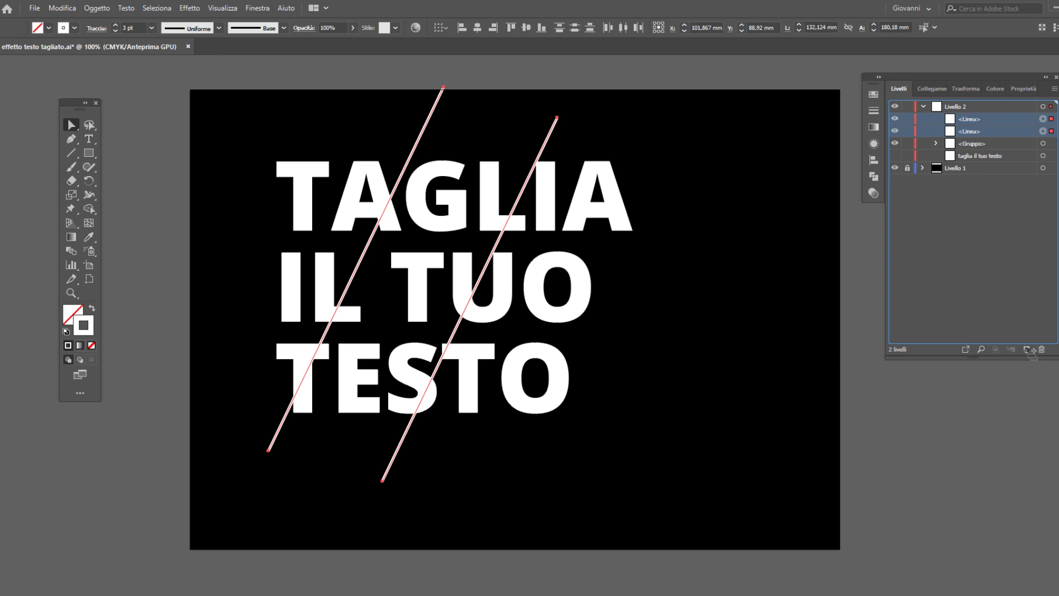
drag(1027, 349, 1028, 348)
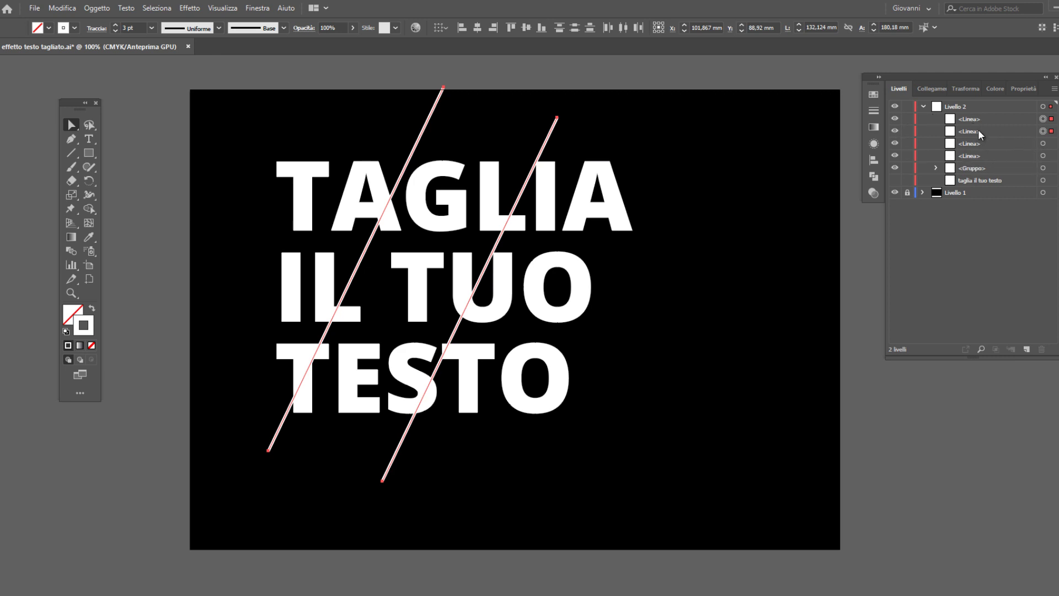
Divide the outlined text group with the lower pair of diagonal lines using the Pathfinder Divide operation
click(1044, 143)
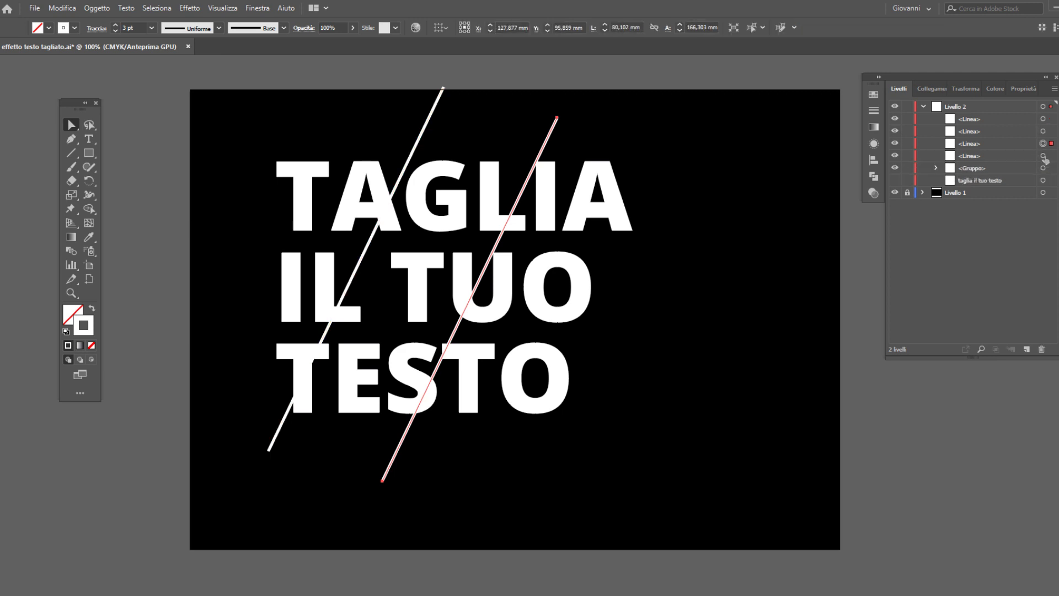
shift+click(1043, 156)
shift+click(1044, 168)
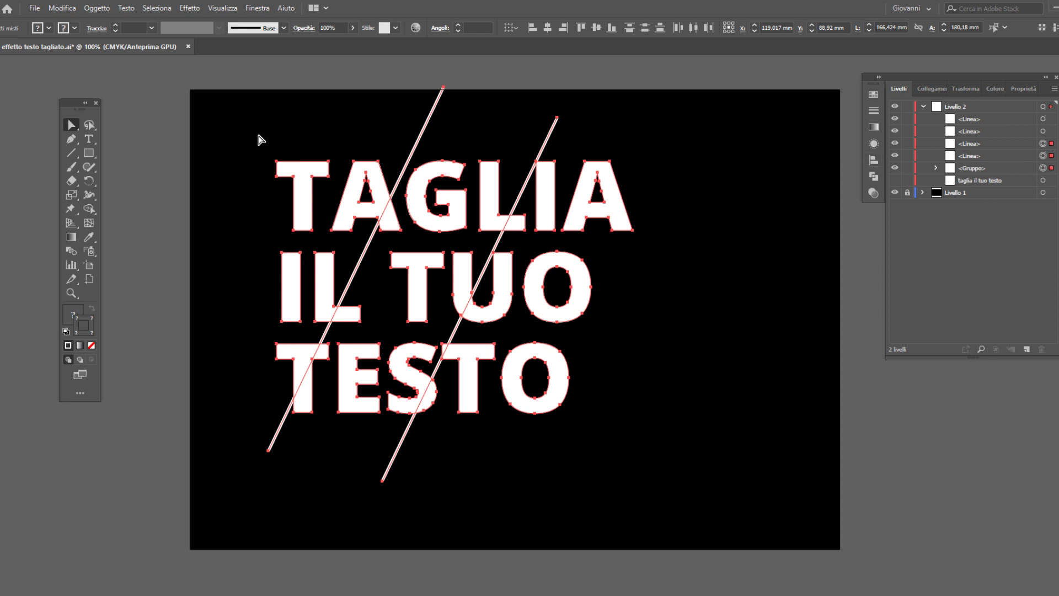
click(875, 177)
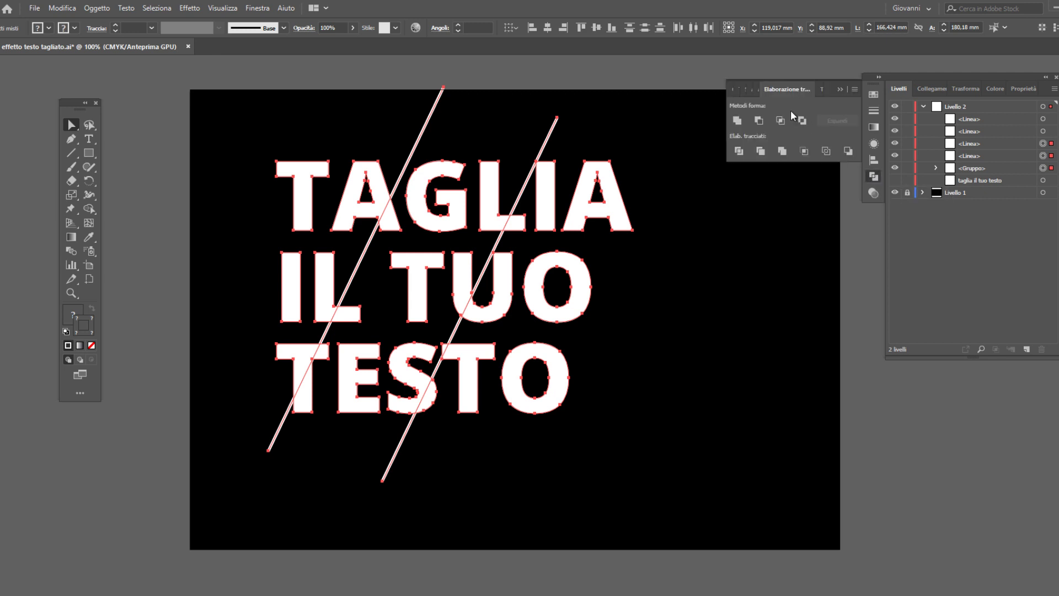
click(740, 152)
click(873, 176)
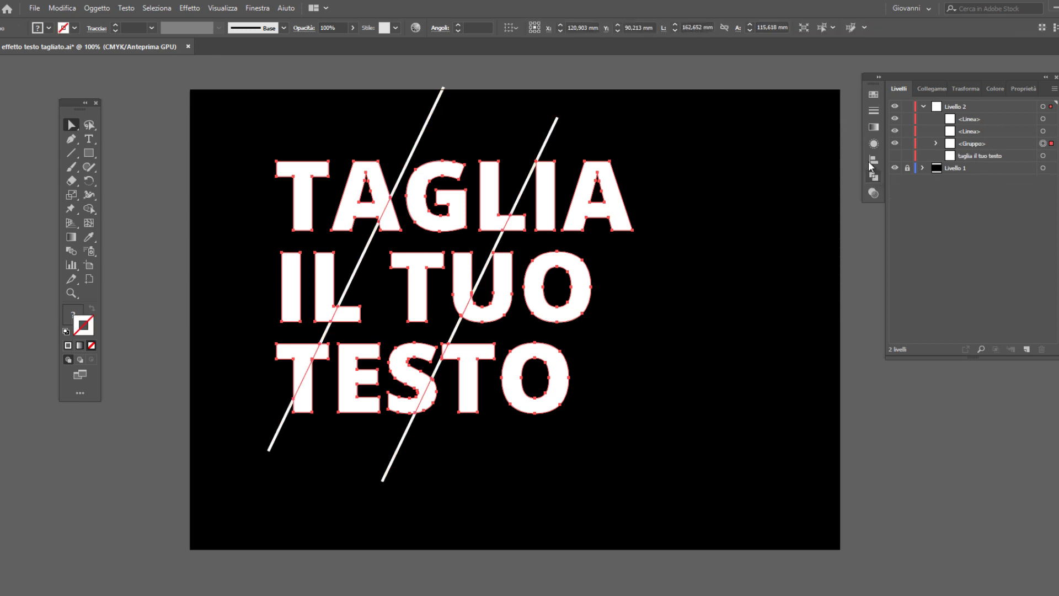
Hide the two remaining diagonal lines to check the cuts in the letters, and show them again
drag(895, 119, 895, 131)
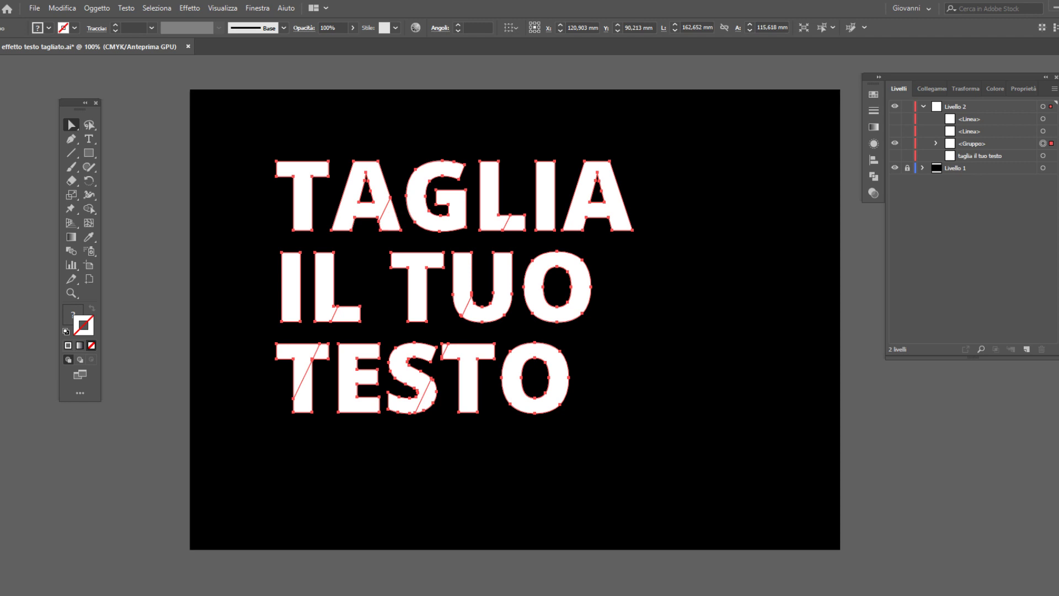
click(895, 131)
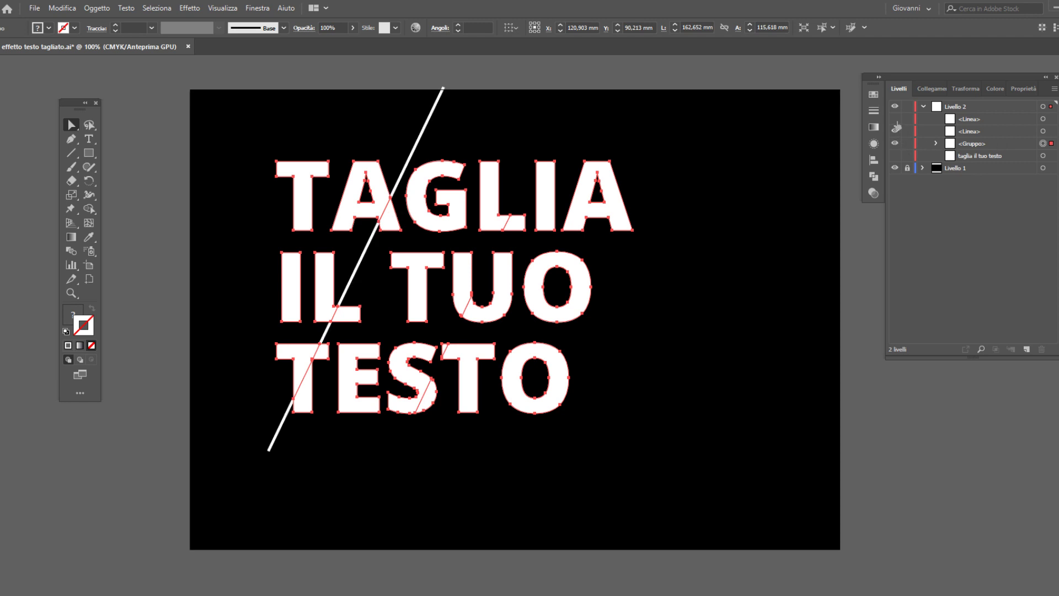
click(895, 119)
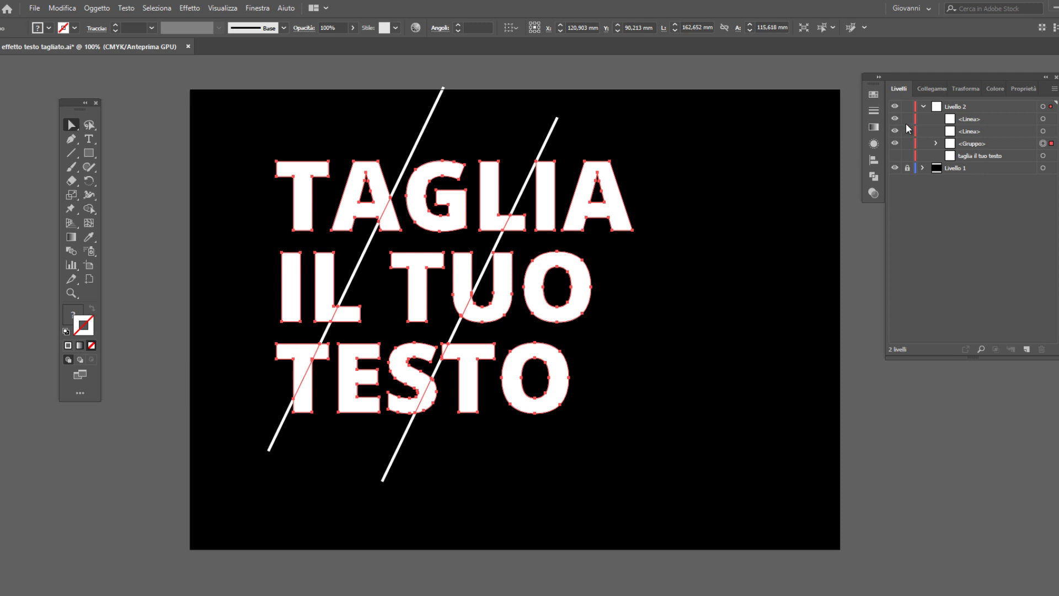
Select every letter piece between the two diagonal lines and move this middle slice about 0.7 mm left and 2.5 mm down
click(461, 138)
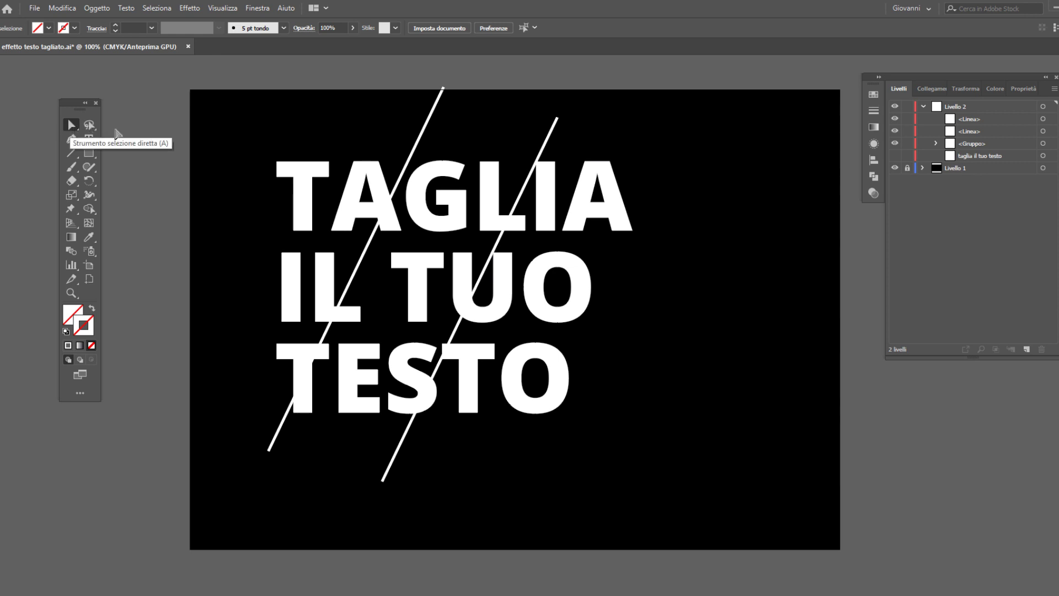
click(426, 182)
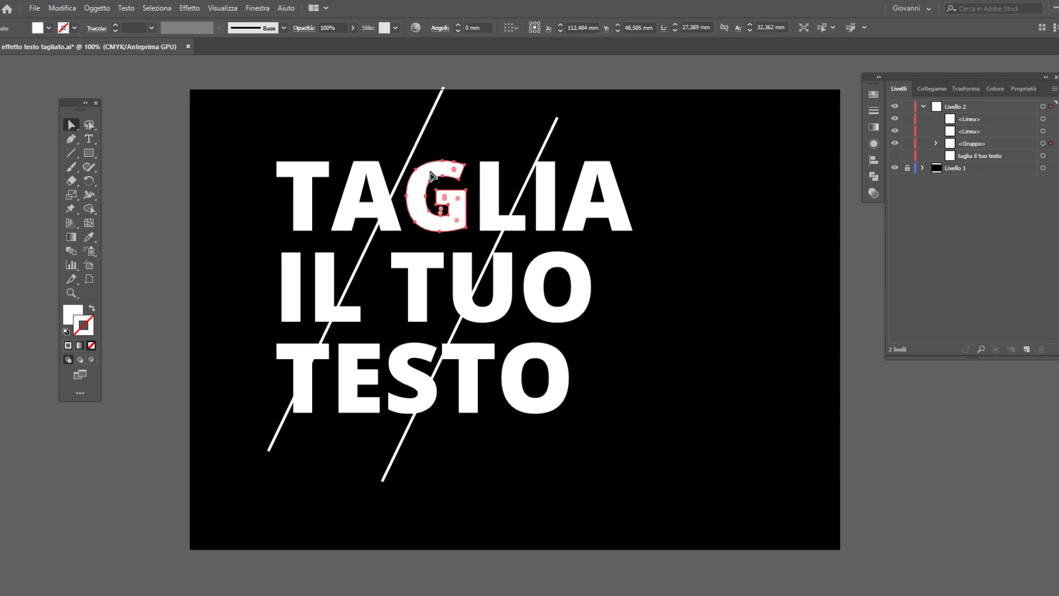
shift+click(390, 221)
shift+click(483, 190)
shift+click(485, 190)
shift+click(432, 280)
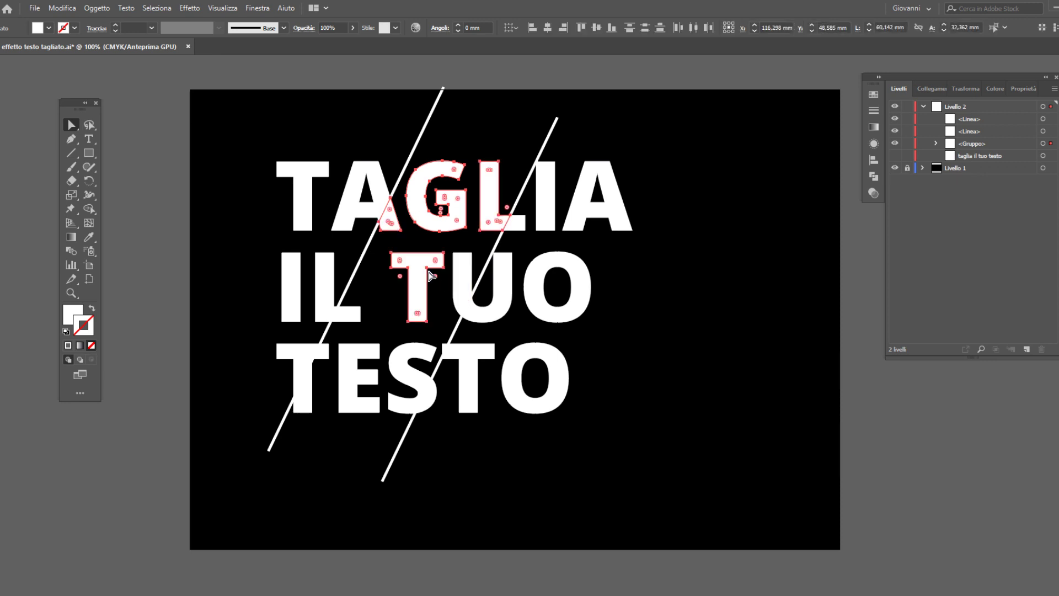
shift+click(459, 269)
shift+click(347, 314)
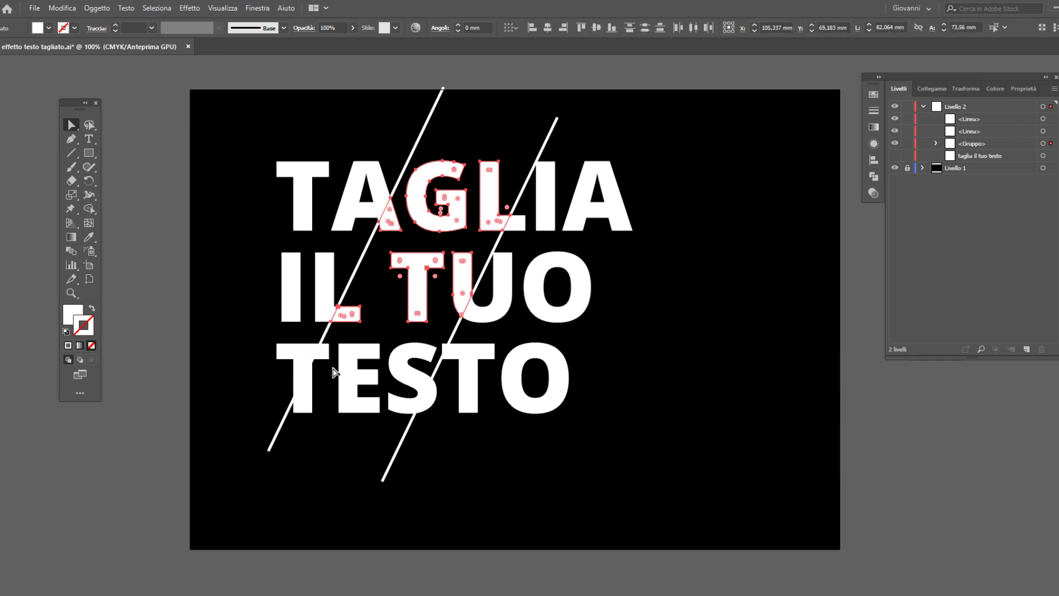
shift+click(325, 359)
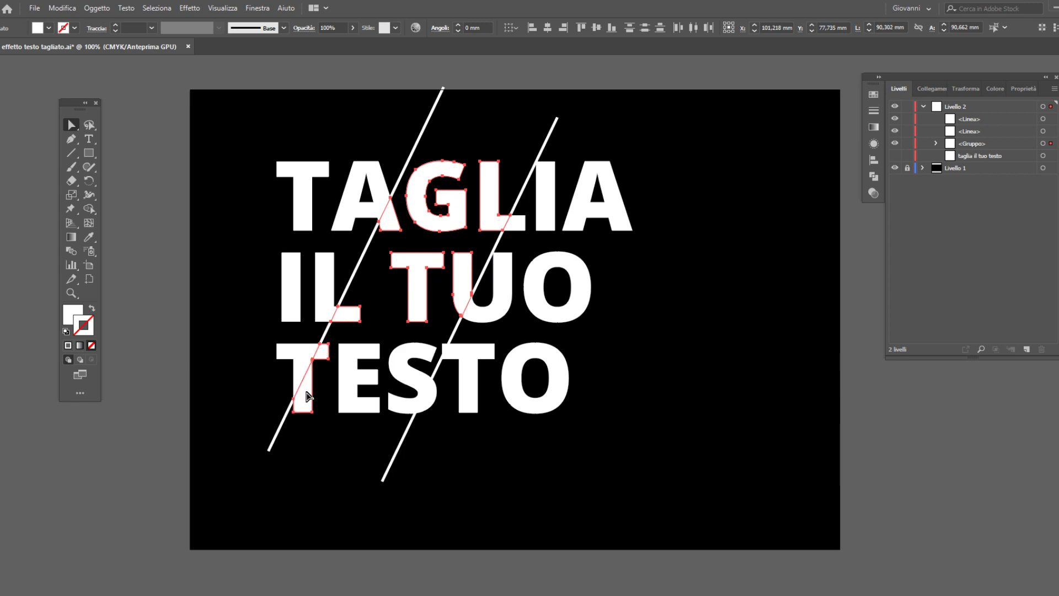
shift+click(349, 395)
shift+click(349, 395)
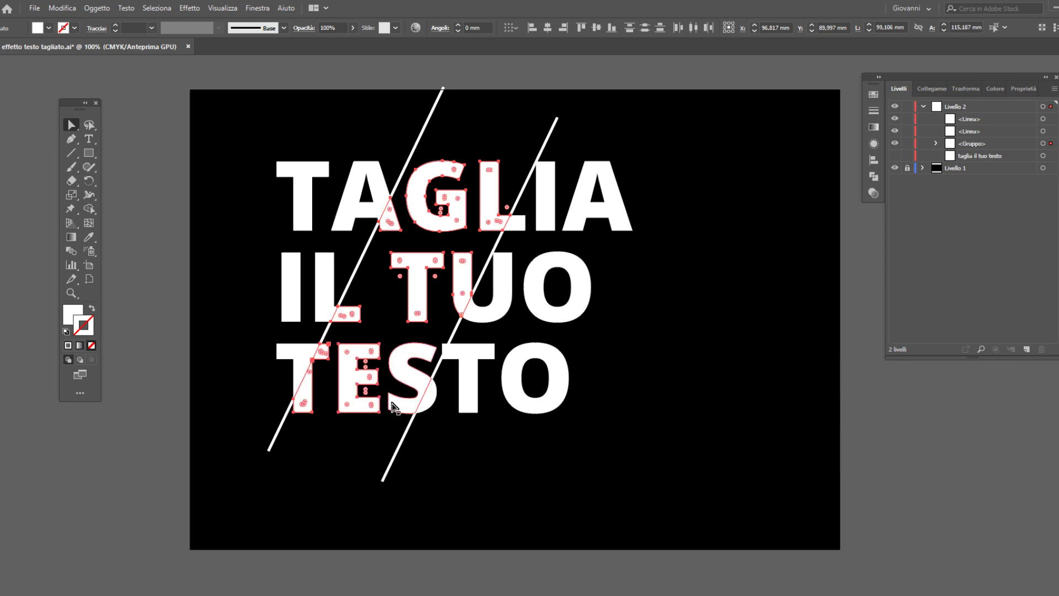
shift+click(403, 401)
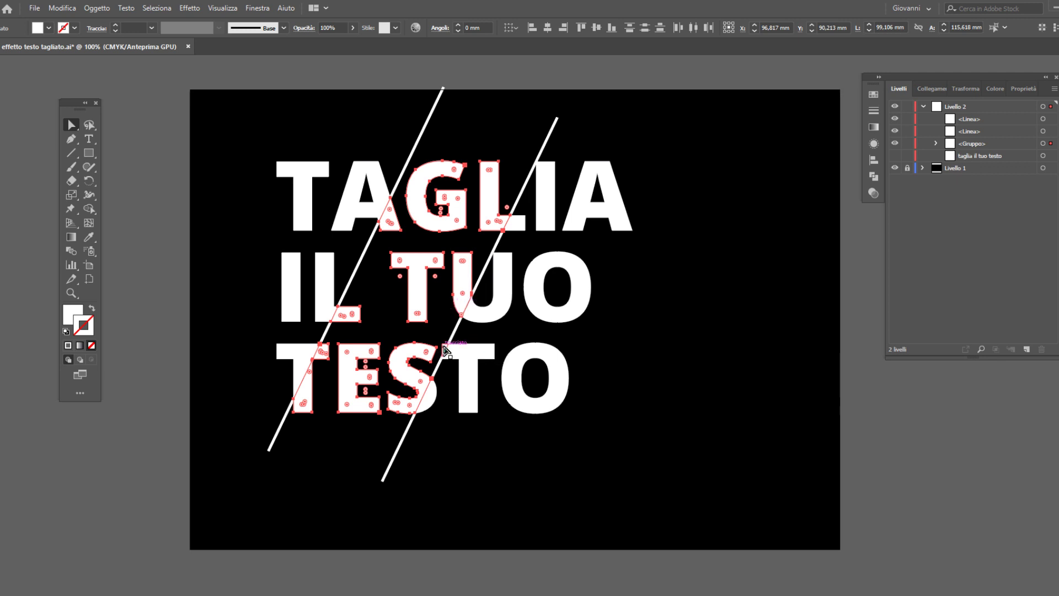
click(446, 350)
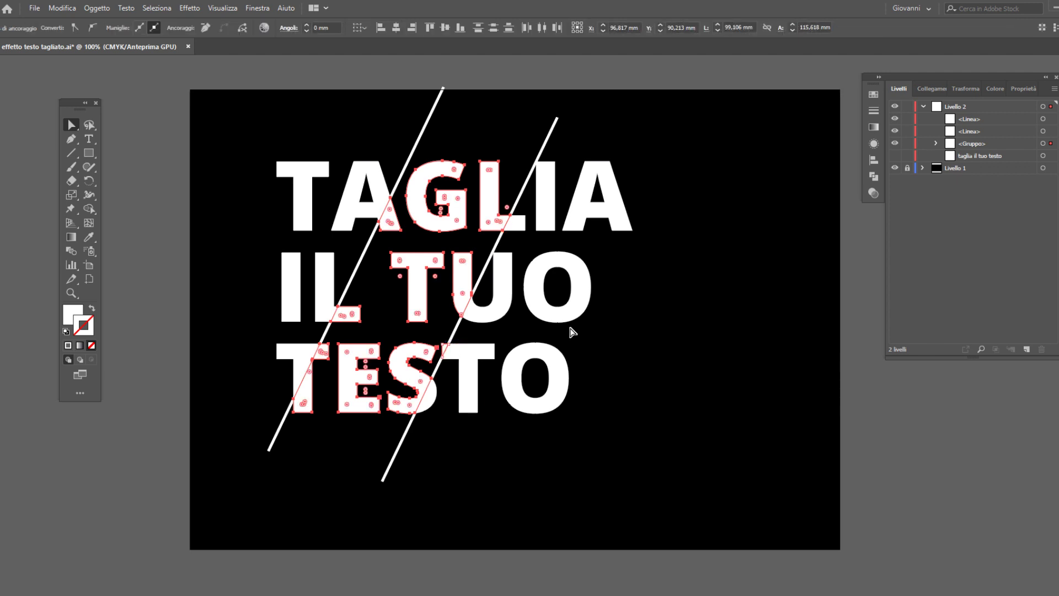
key(v)
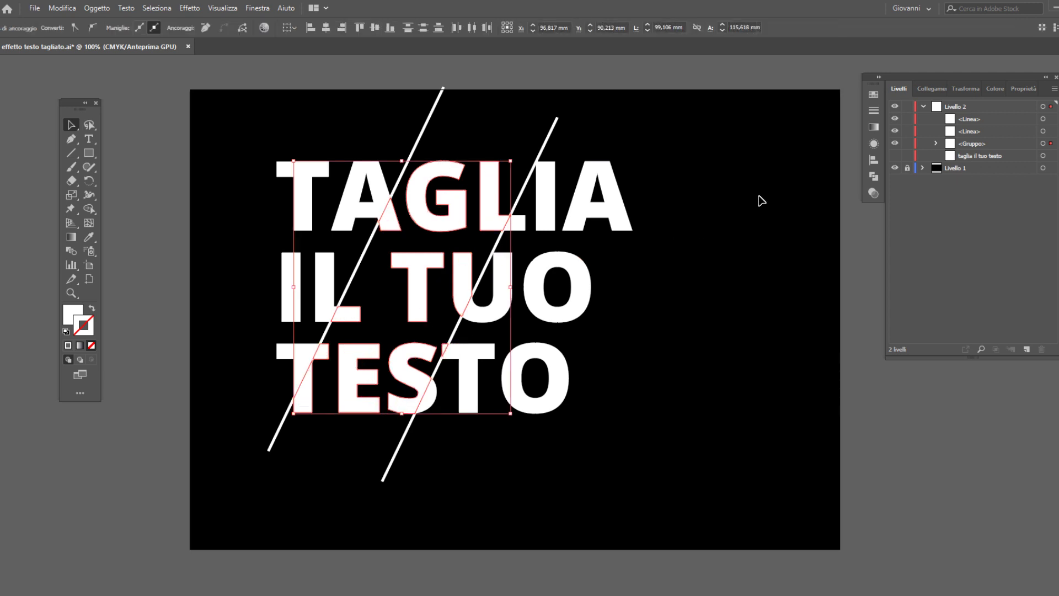
key(Down)
key(Down)
key(Down)
key(Down)
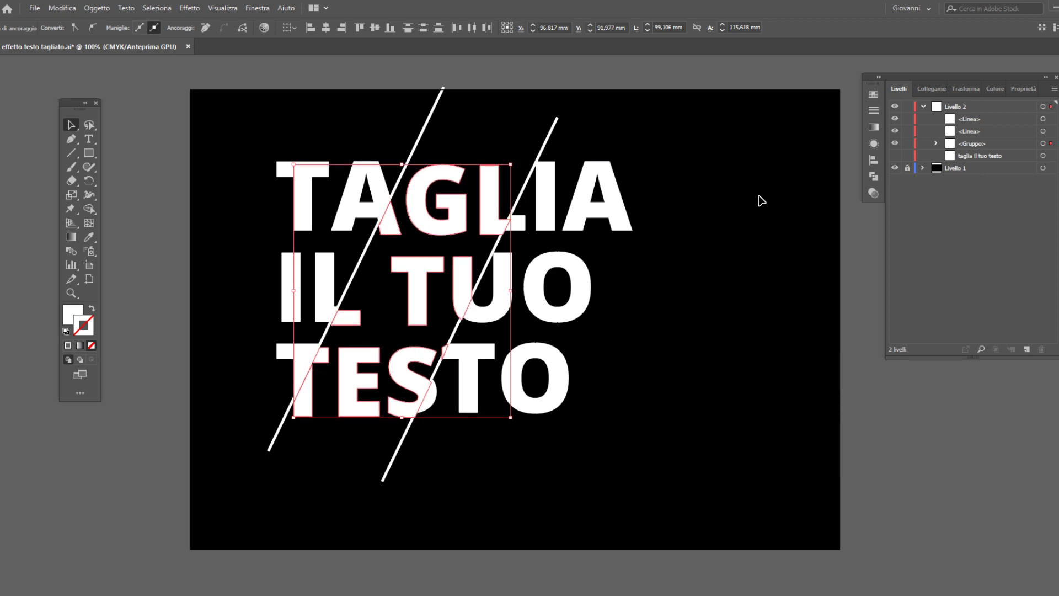
key(Left)
key(Down)
key(Down)
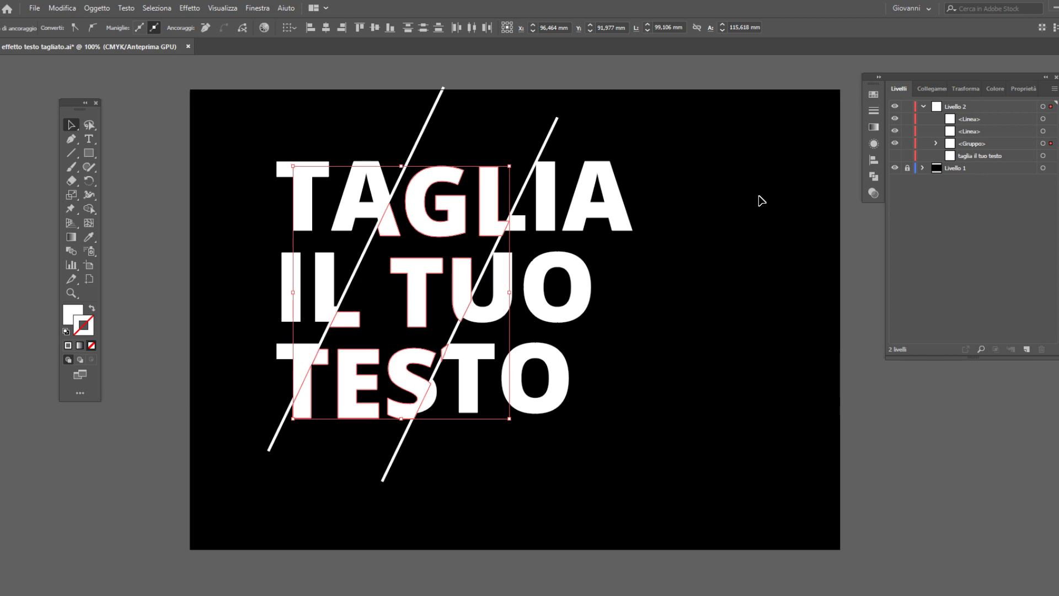
key(Up)
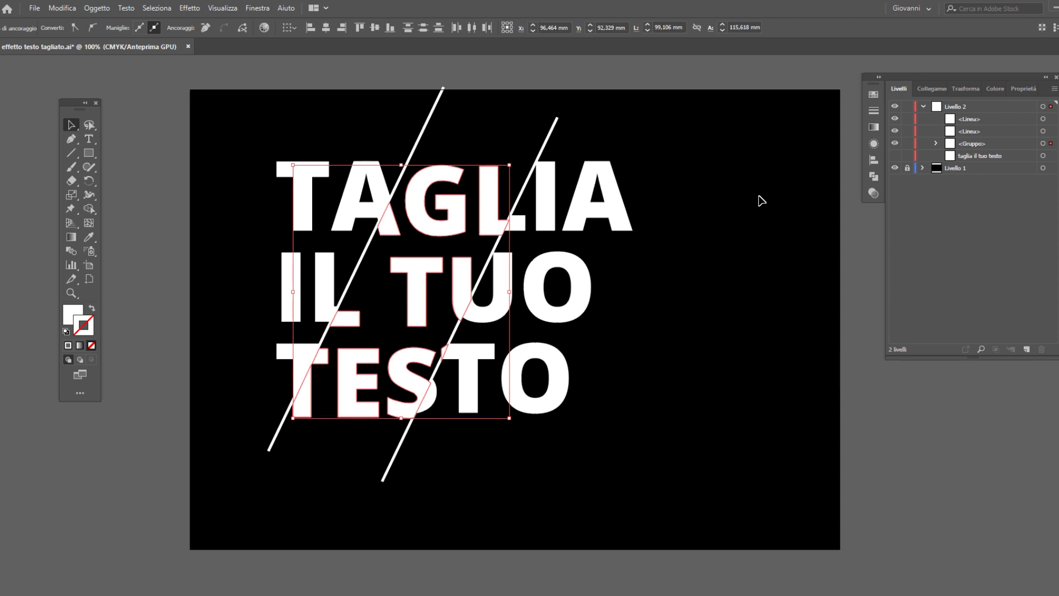
key(Down)
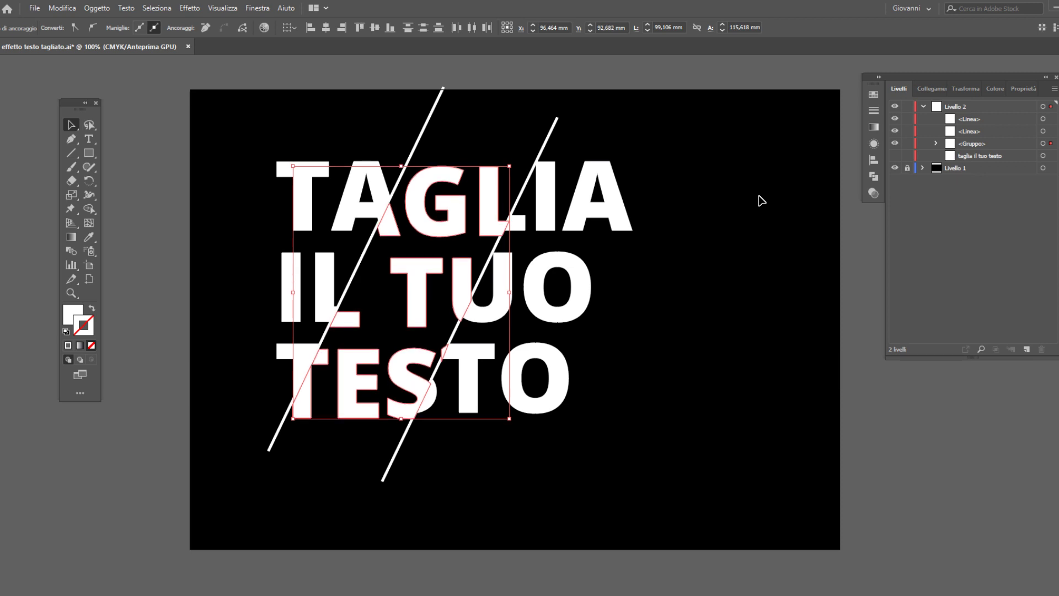
key(Left)
Try shifting the middle slice about 2.5 mm right and 5.3 mm up along the diagonal lines
key(Up)
key(Up)
key(Up)
key(Up)
key(Up)
key(Up)
key(Up)
key(Up)
key(Up)
key(Up)
key(Up)
key(Up)
key(Up)
key(Up)
key(Up)
key(Up)
key(Up)
key(Up)
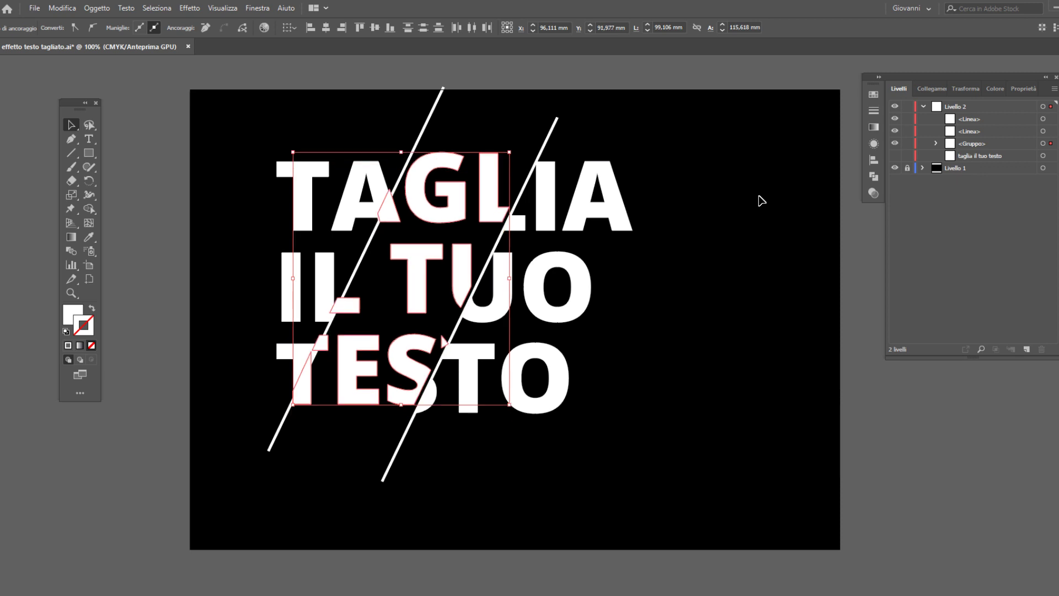
key(Right)
key(Right)
key(Right)
key(Right)
key(Right)
key(Right)
key(Right)
key(Right)
key(Right)
key(Left)
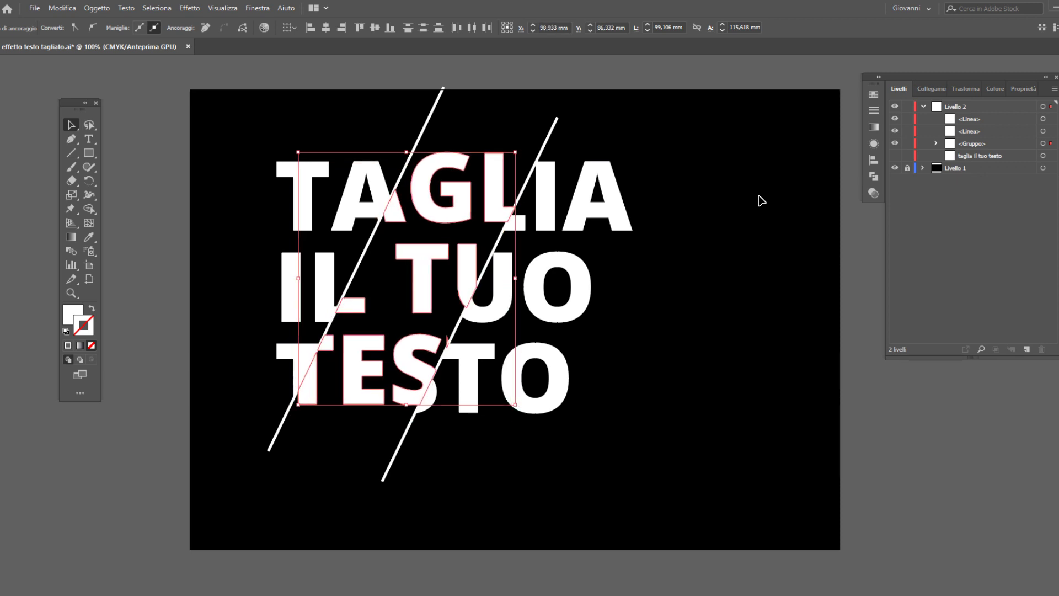
key(Left)
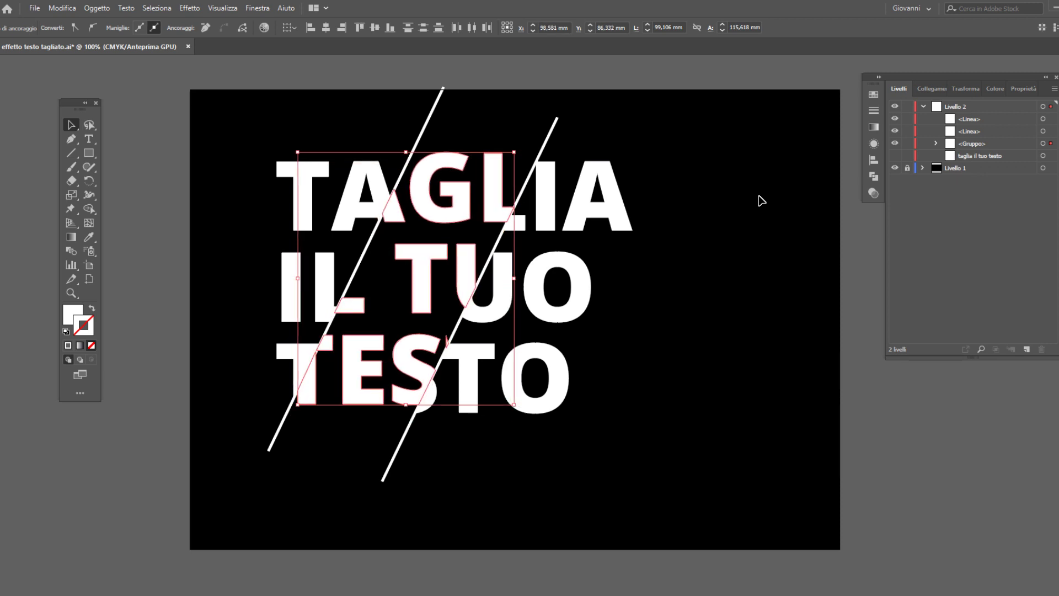
key(Down)
key(Down)
key(Down)
key(Down)
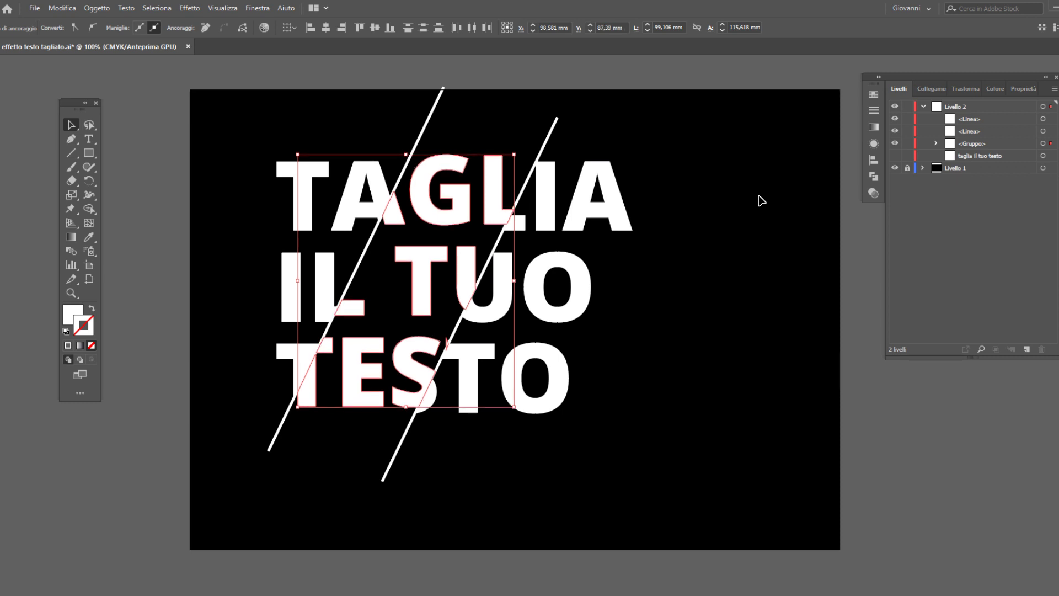
Shift the middle slice back about 2.5 mm left and 5.3 mm down along the diagonal lines
key(Left)
key(Left)
key(Left)
key(Left)
key(Left)
key(Left)
key(Down)
key(Down)
key(Down)
key(Down)
key(Down)
key(Down)
key(Down)
key(Down)
key(Down)
key(Down)
key(Down)
key(Down)
key(Down)
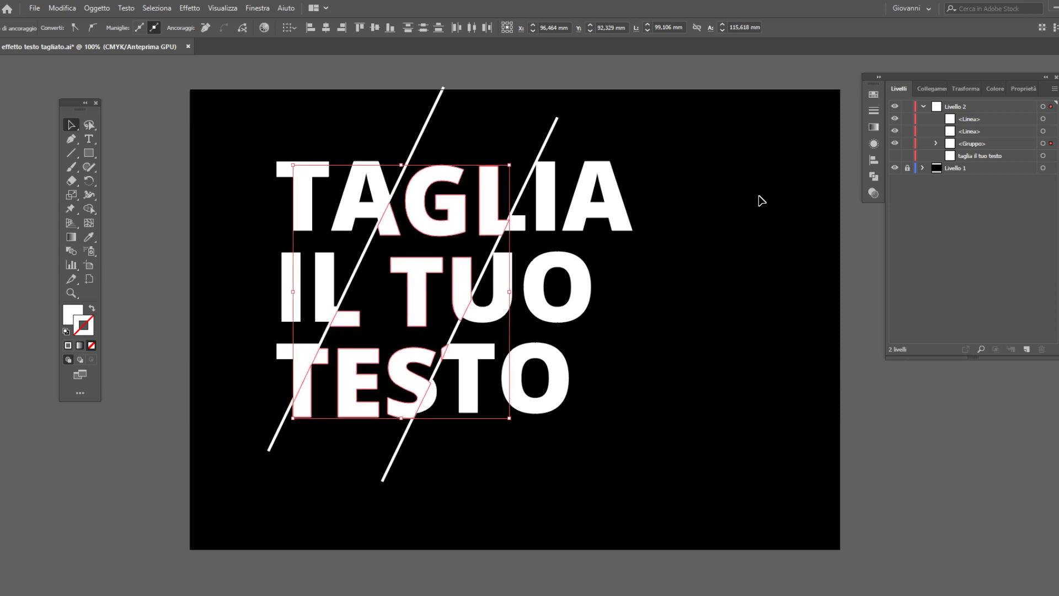
key(Left)
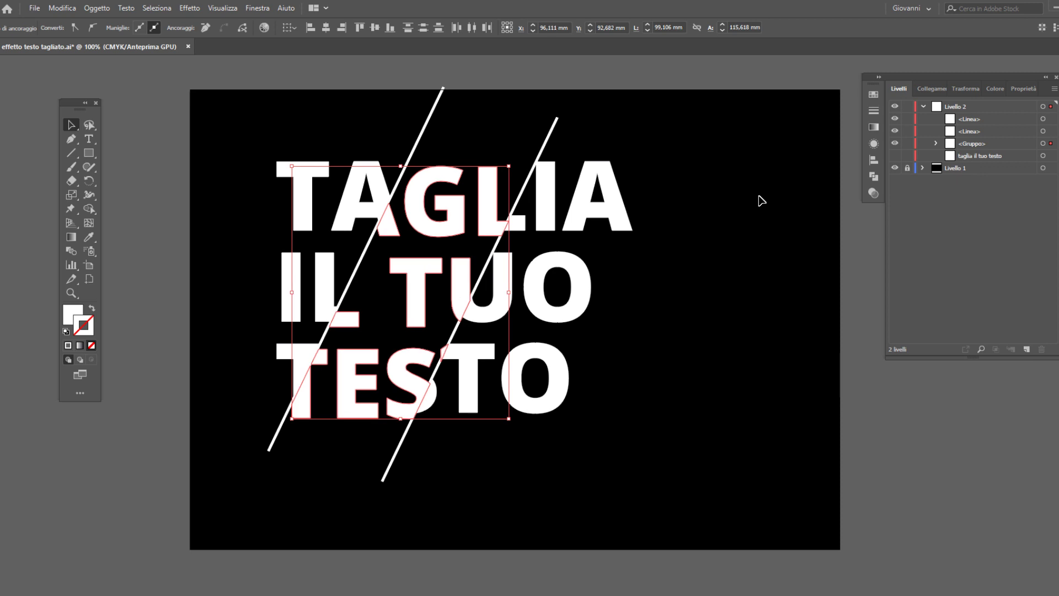
key(Down)
key(Down)
key(Right)
key(Up)
key(Up)
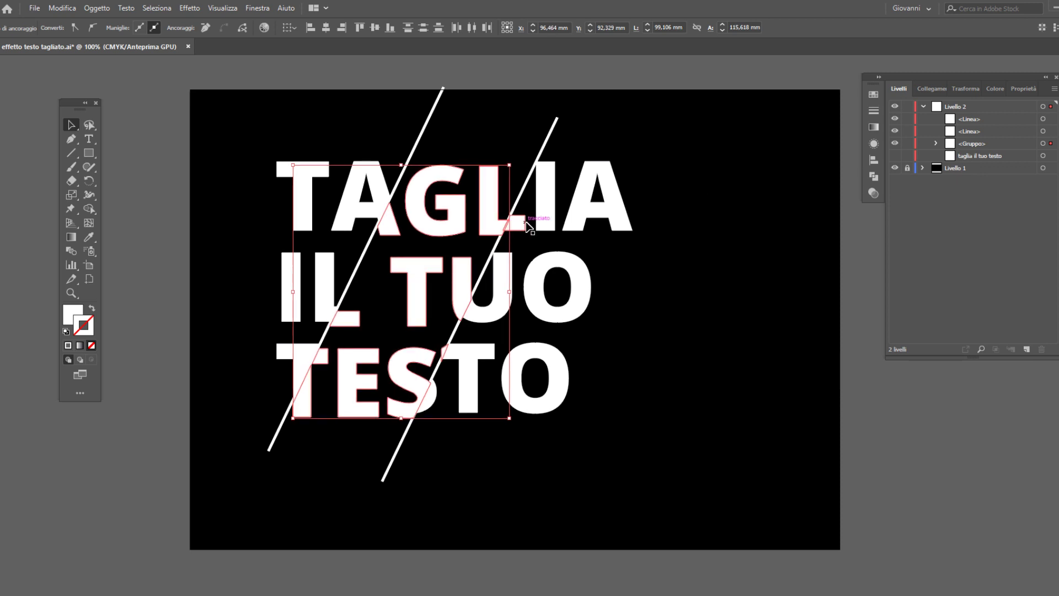
key(Down)
key(Left)
key(Down)
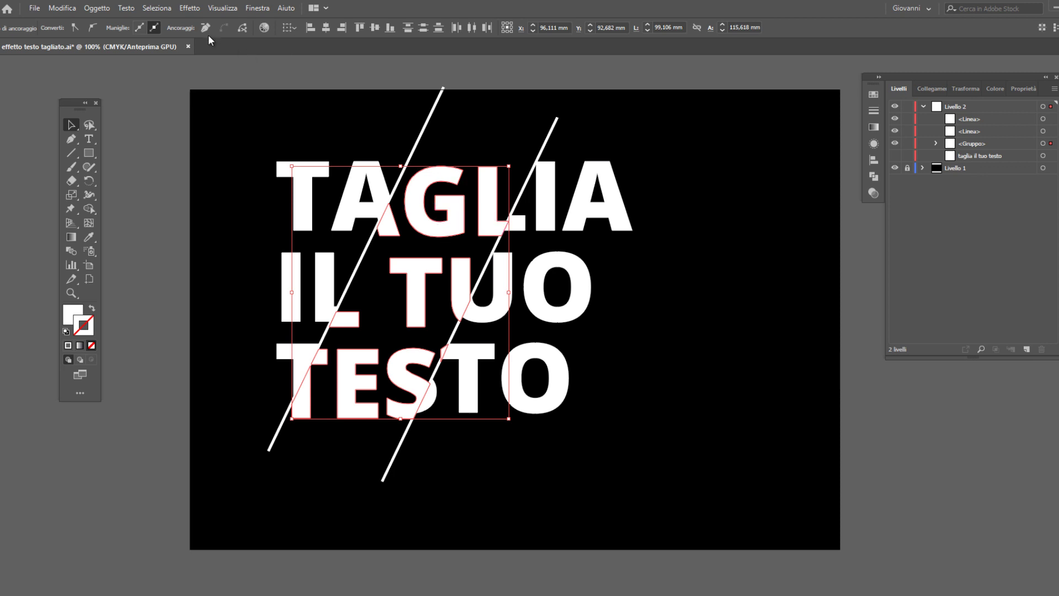
Apply the Scarabocchio (Scribble) effect to the middle slice with preview on and set its angle to 31°
click(186, 9)
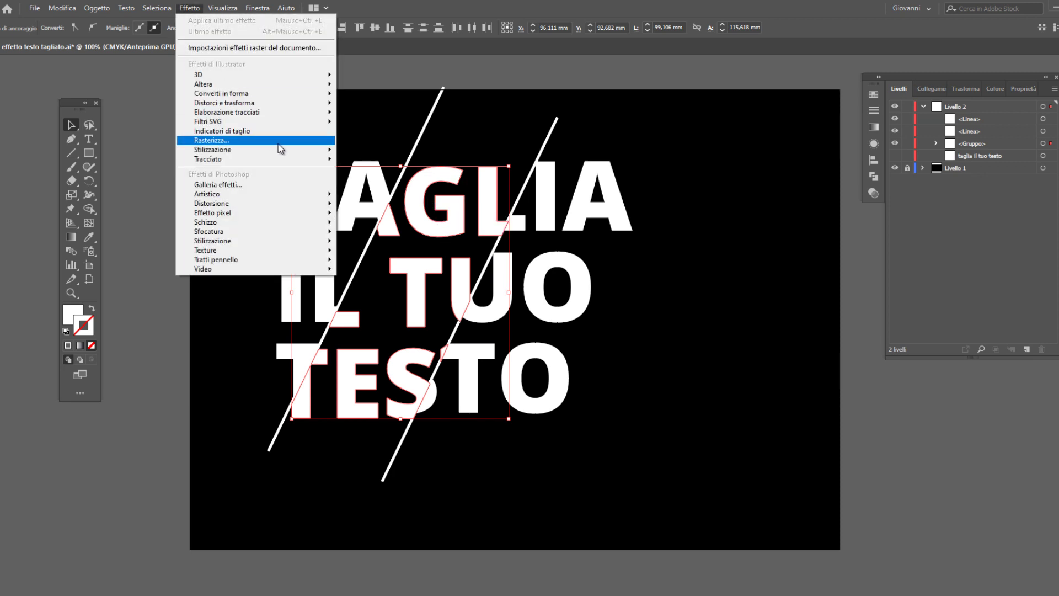
mouse_move(285, 150)
click(396, 207)
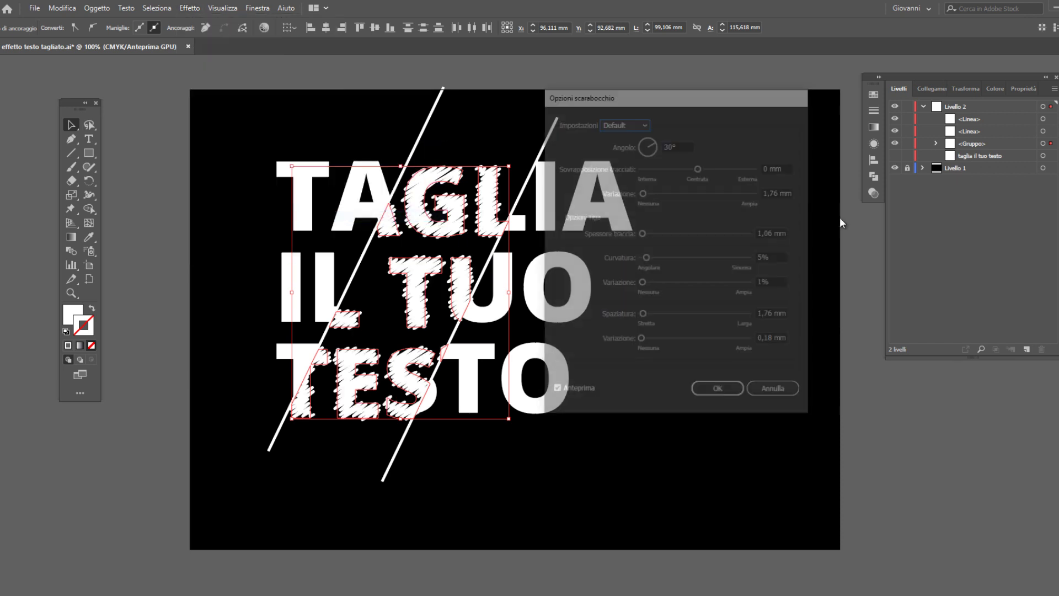
drag(670, 88, 754, 64)
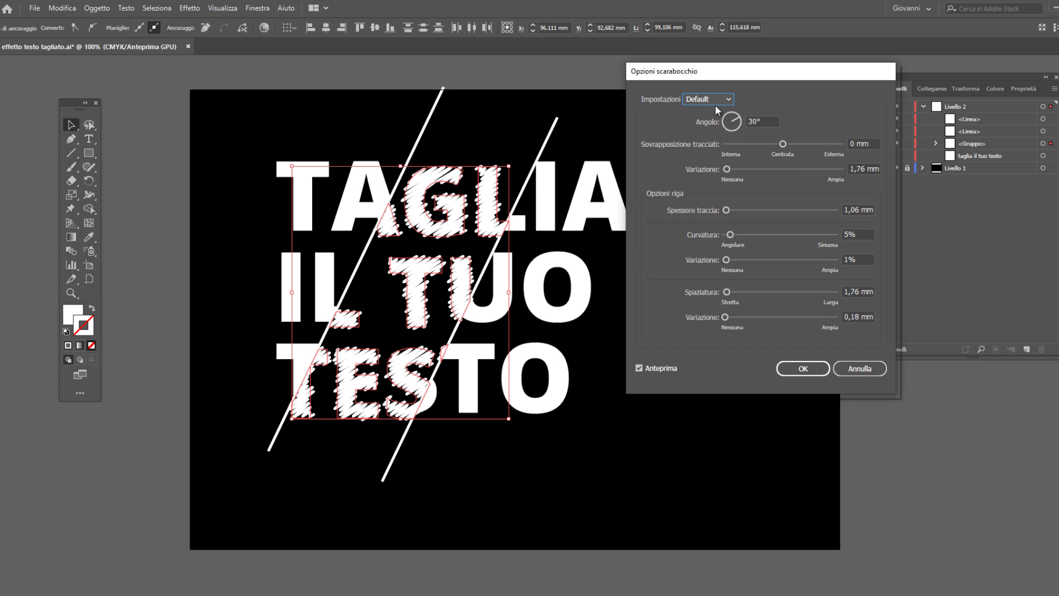
click(740, 127)
drag(740, 128, 741, 117)
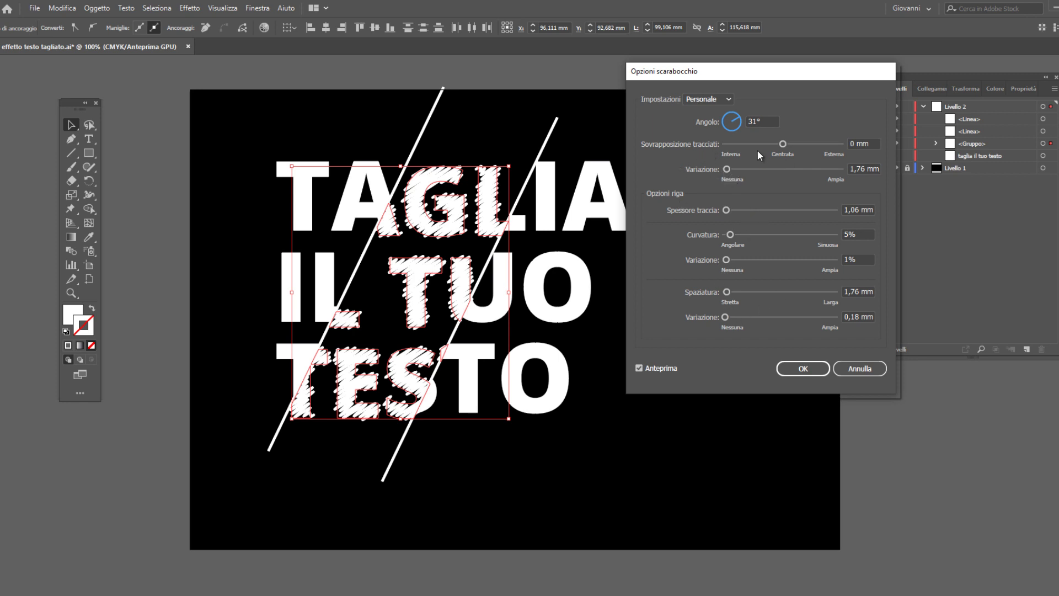
Set the scribble's path overlap to -0,82 mm, curvature and its variation to 0%, and spacing to 2,47 mm with 0 mm variation
drag(783, 144, 783, 145)
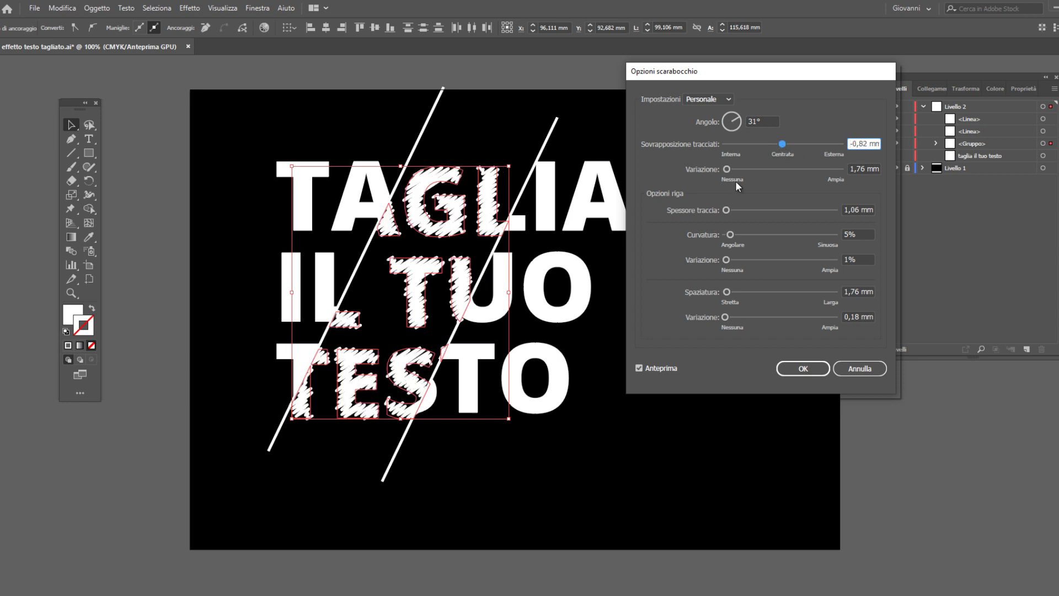
drag(726, 172, 729, 173)
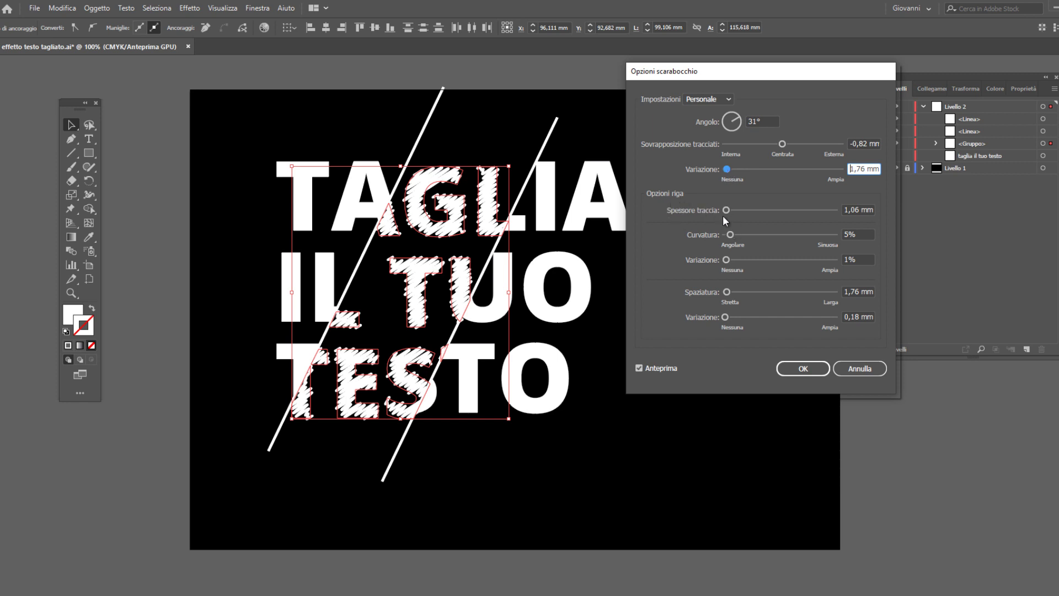
mouse_move(728, 210)
mouse_down()
mouse_move(740, 237)
mouse_move(726, 234)
mouse_move(733, 256)
mouse_move(751, 258)
mouse_move(720, 270)
mouse_move(739, 293)
mouse_move(728, 297)
mouse_up()
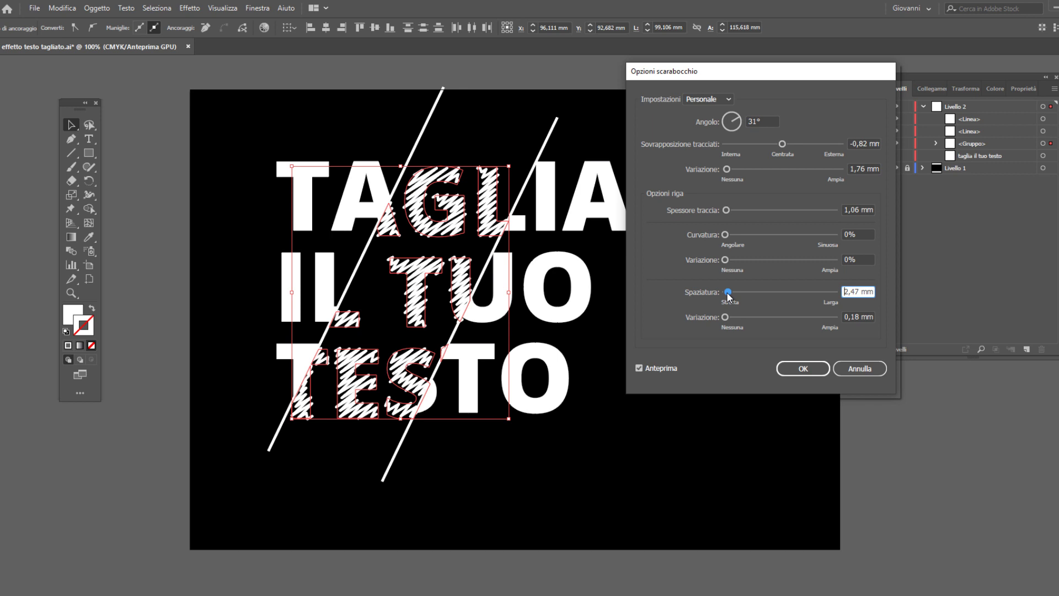
drag(729, 297, 725, 318)
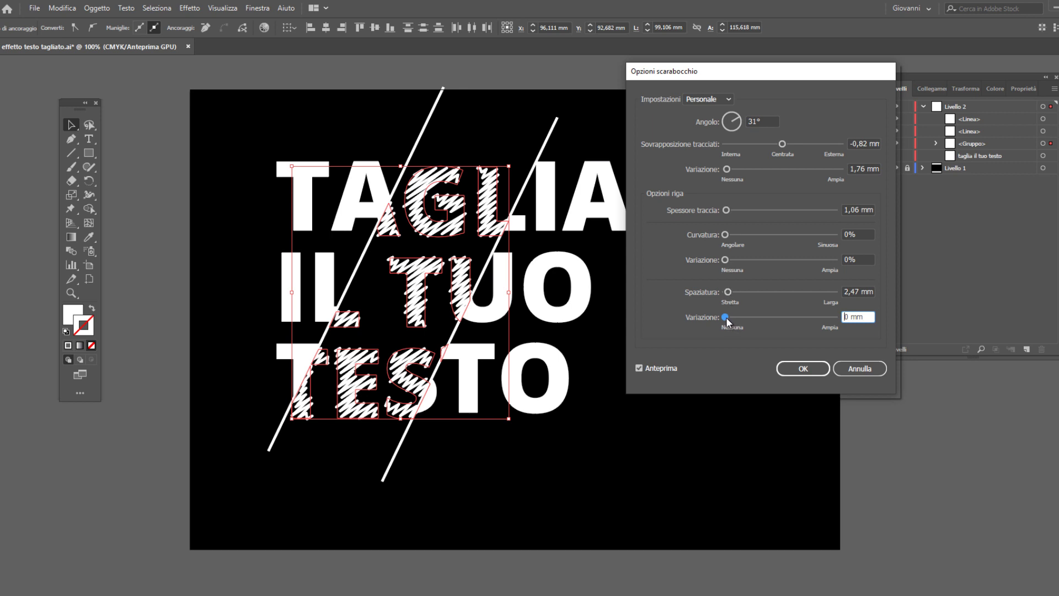
Try a spacing variation of 197,2 mm, return it to 0 mm, set the spacing to 1,76 mm and confirm the effect
drag(746, 319, 801, 319)
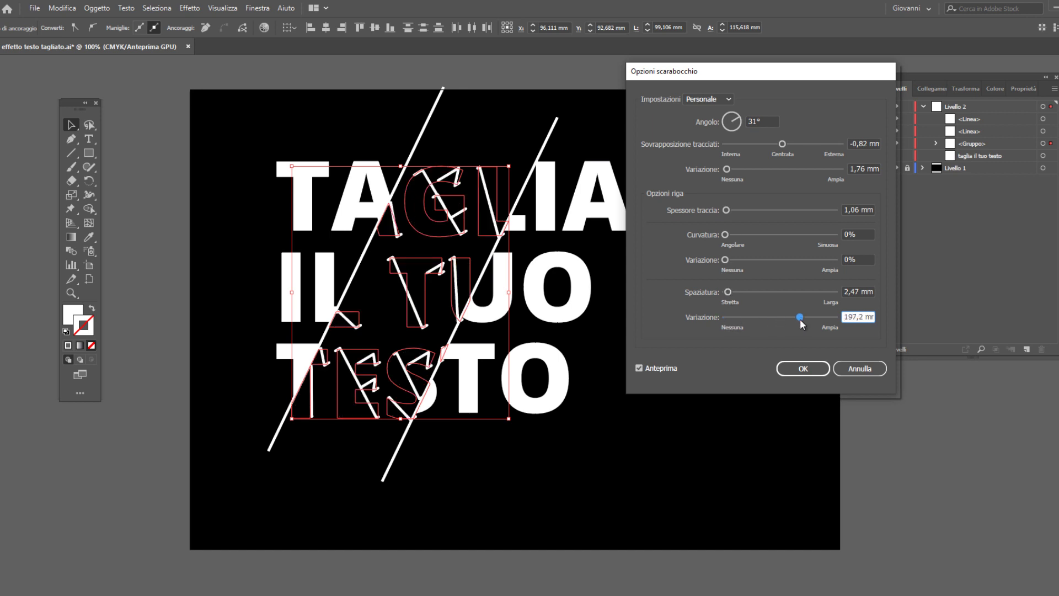
mouse_move(800, 319)
mouse_down()
mouse_move(725, 322)
mouse_move(729, 296)
mouse_up()
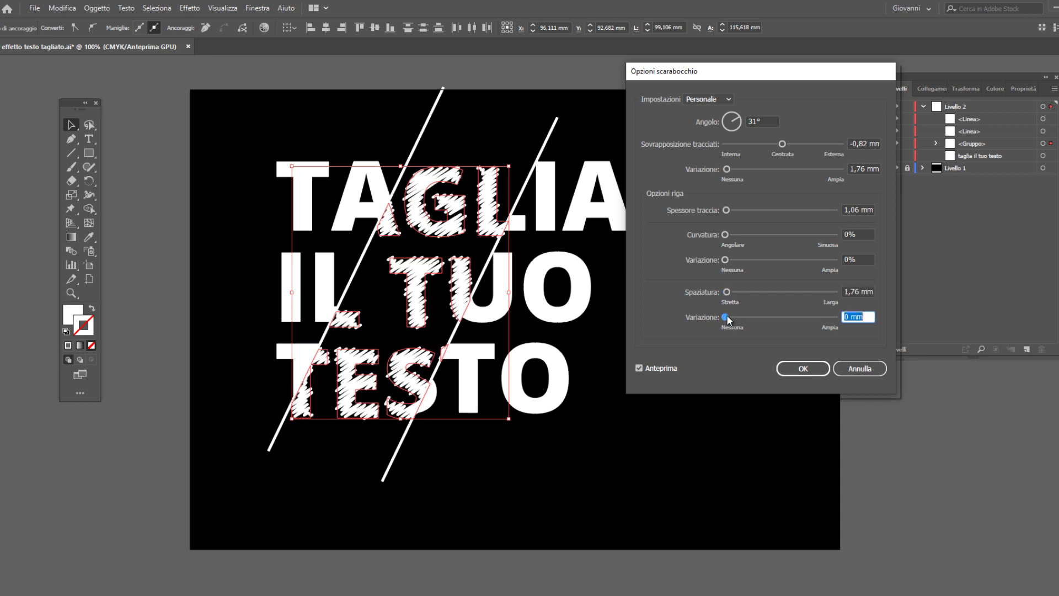
click(803, 369)
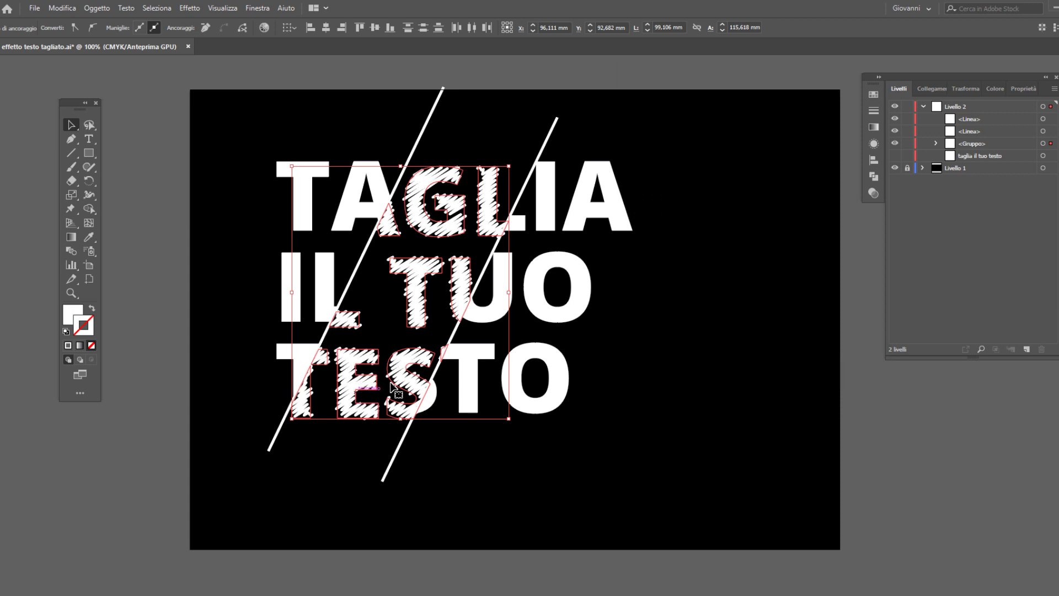
Switch the colour sliders to CMYK and fill the middle slice with orange, about 42% magenta and 96% yellow
click(72, 314)
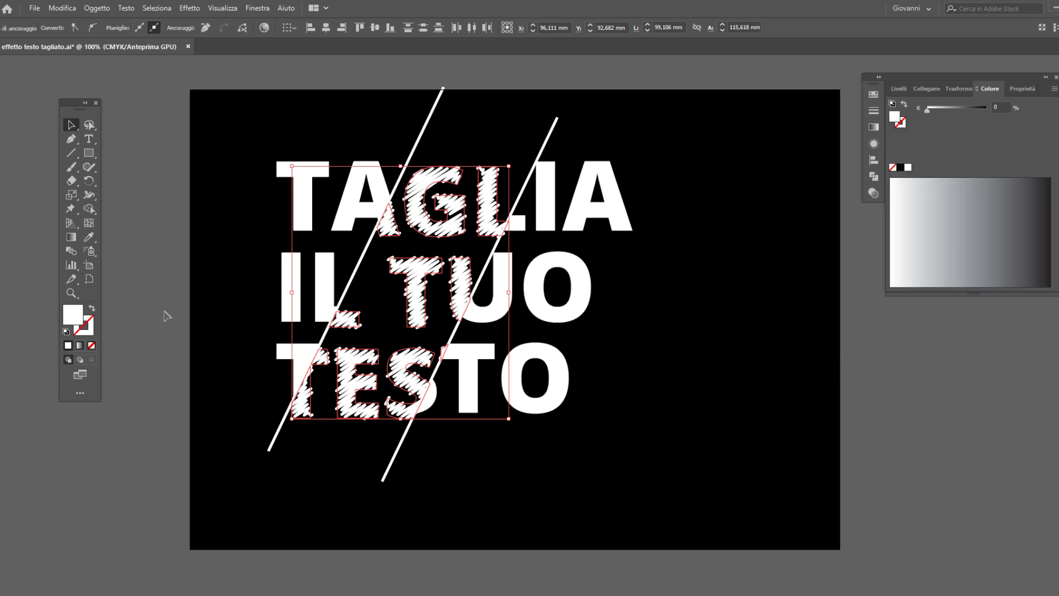
click(1054, 89)
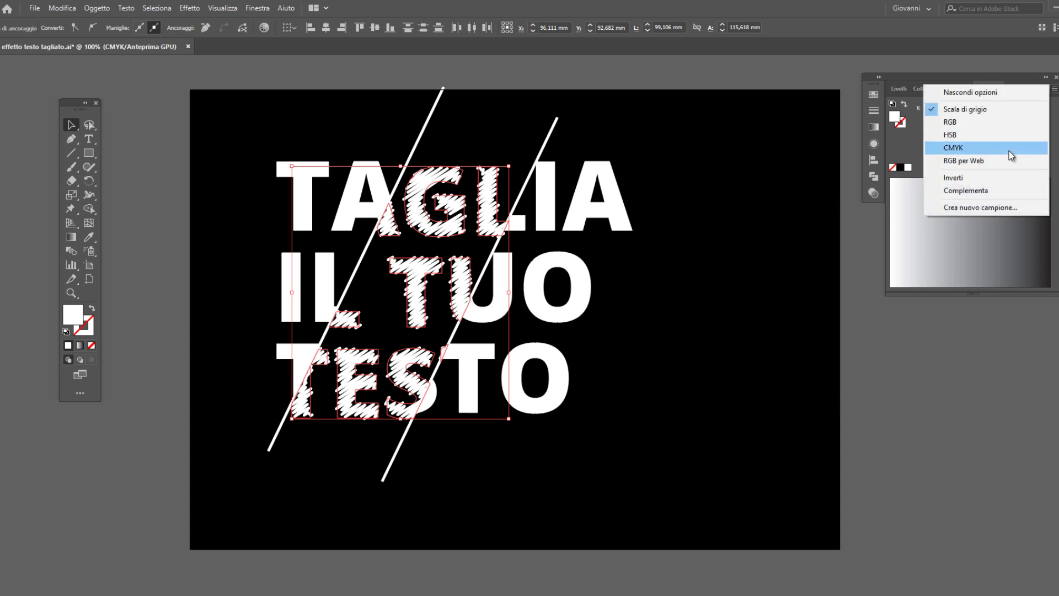
click(1007, 148)
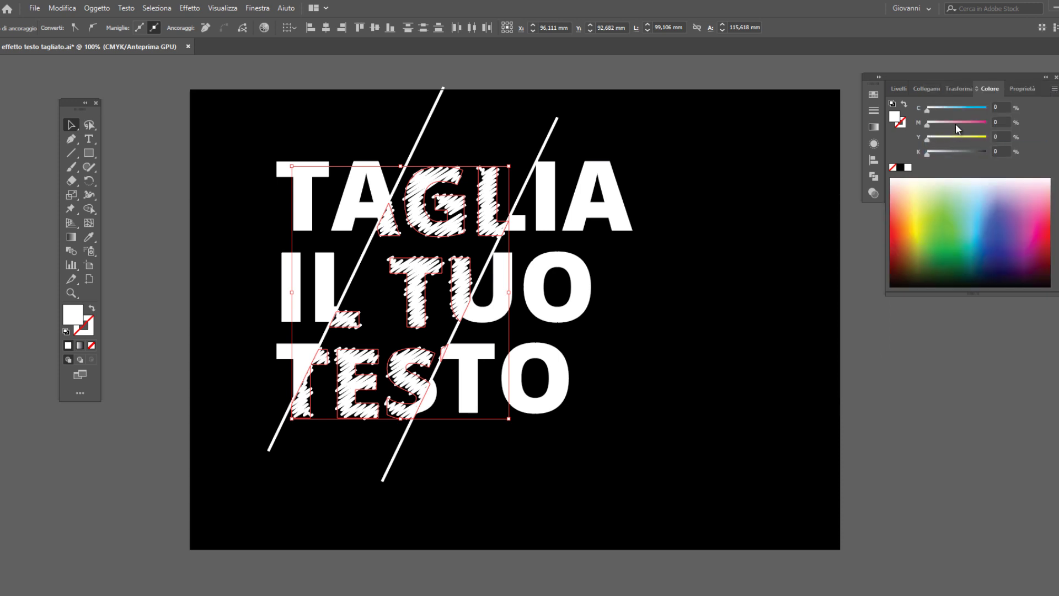
click(956, 123)
click(900, 228)
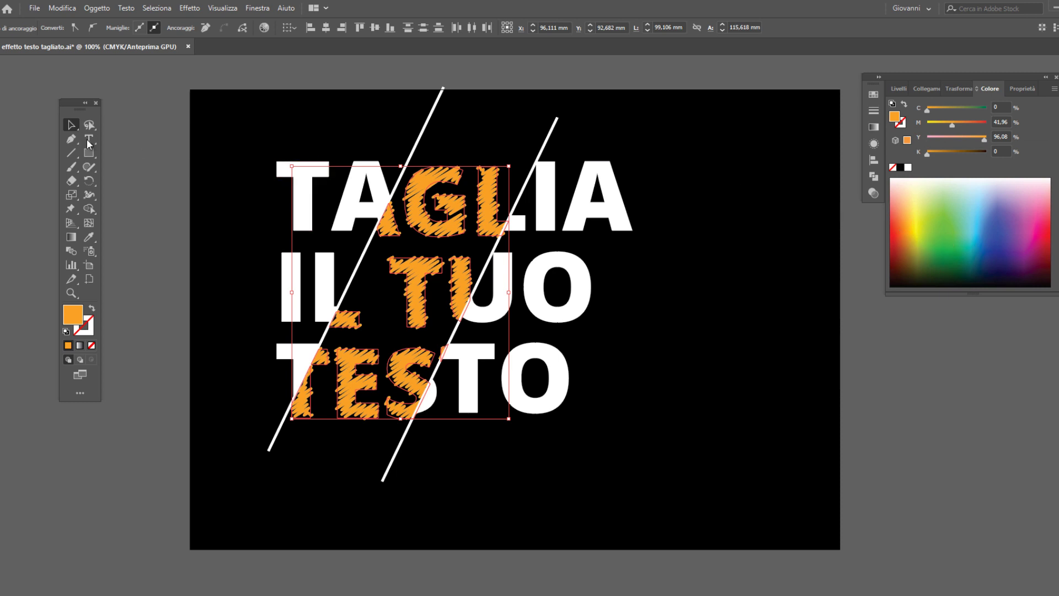
Hide both diagonal lines and deselect the slice to check the sliced text, and show the lines again
key(a)
click(899, 88)
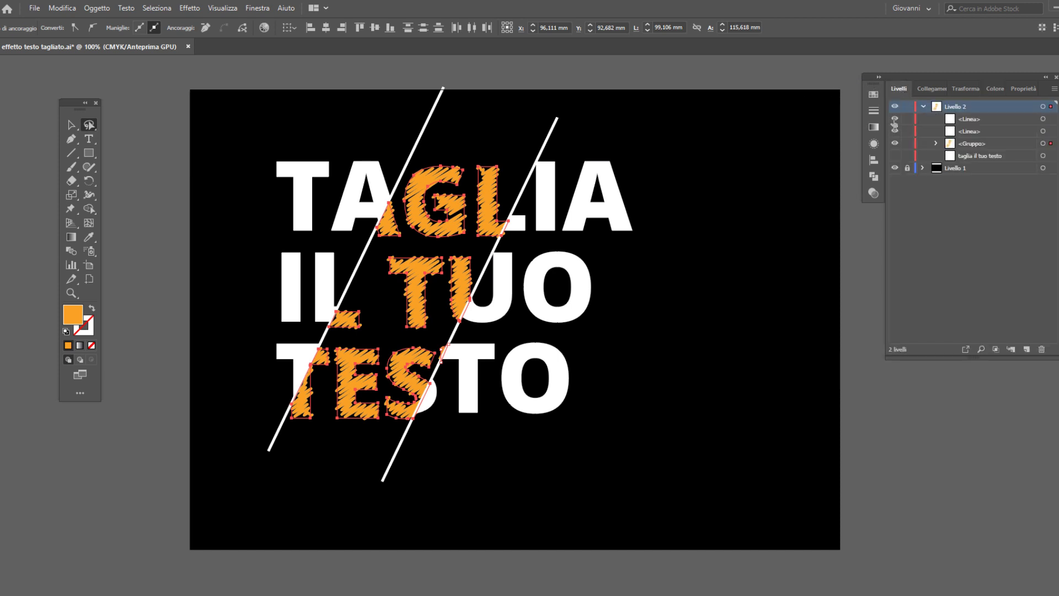
drag(895, 128, 891, 139)
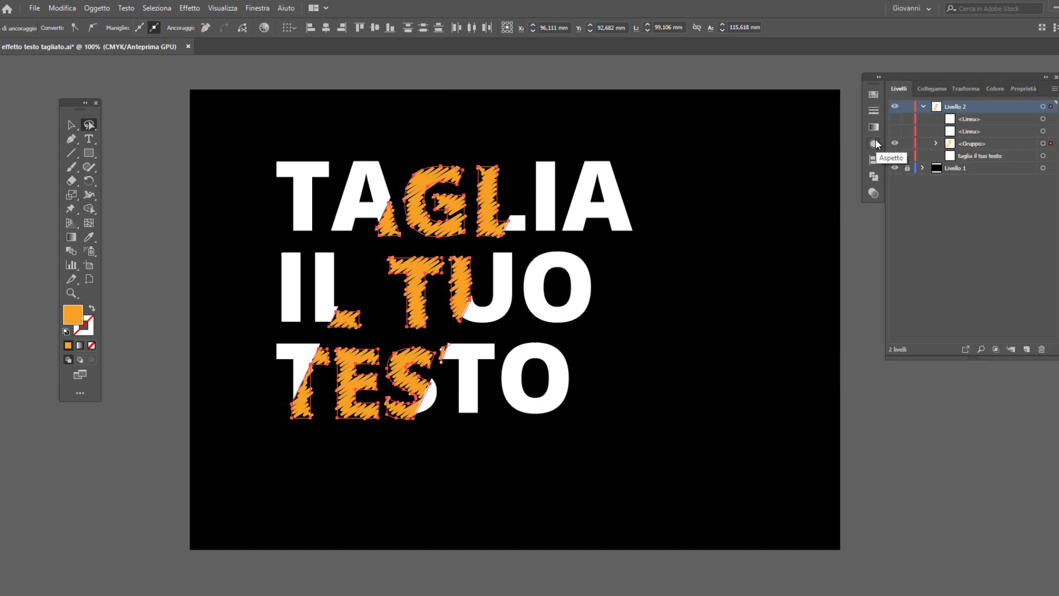
key(v)
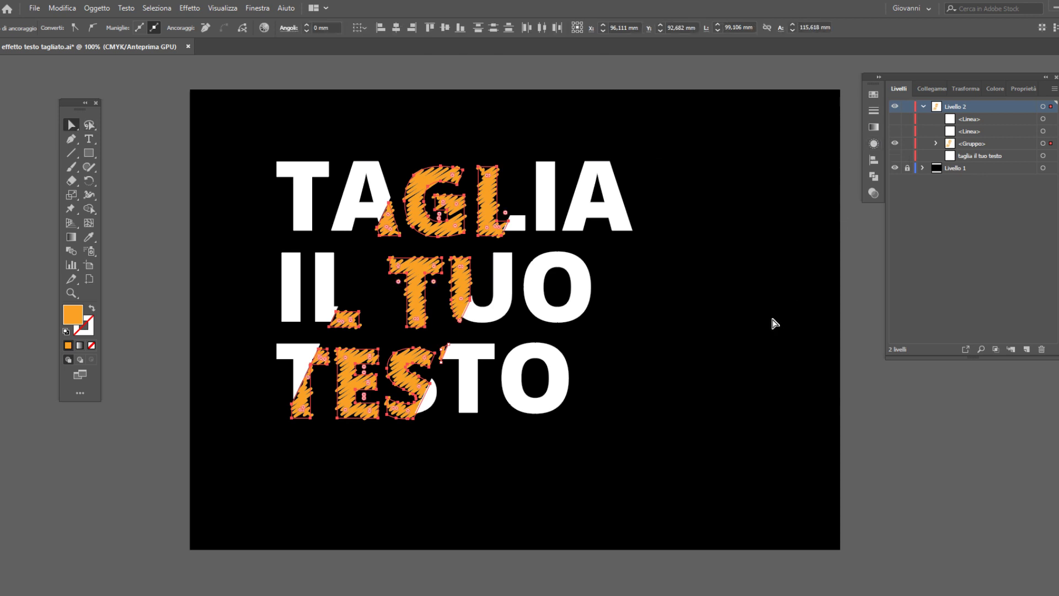
click(771, 318)
scroll(337, 271, down, 4)
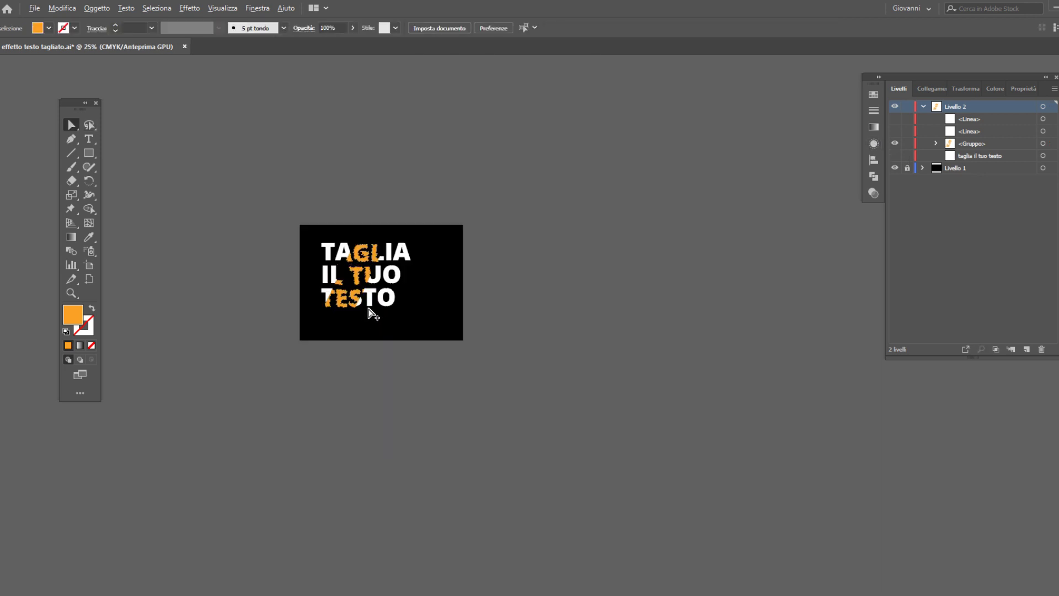
drag(895, 131, 895, 119)
scroll(312, 287, up, 3)
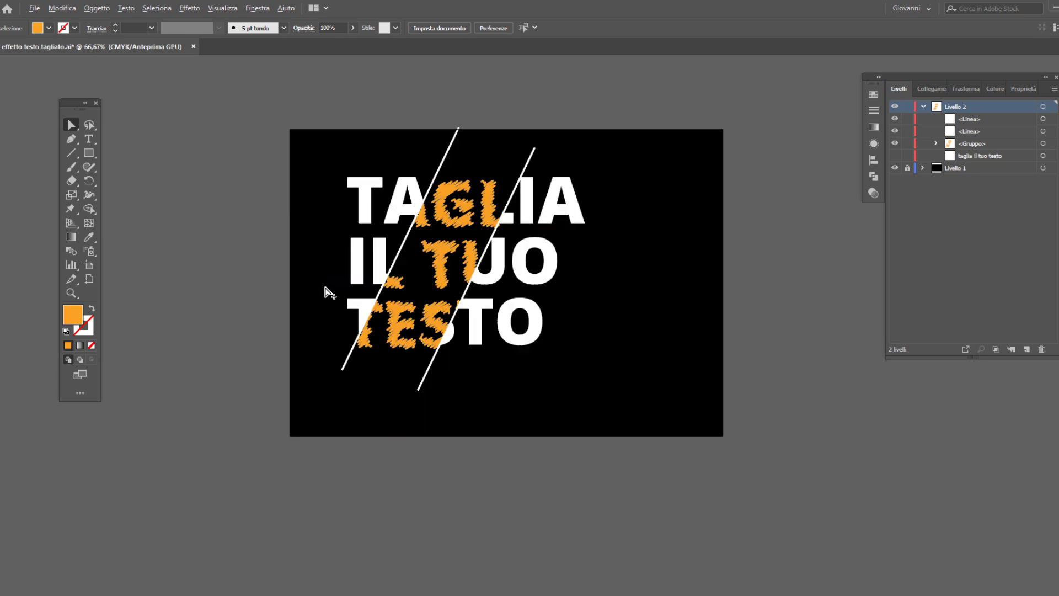
scroll(400, 276, up, 1)
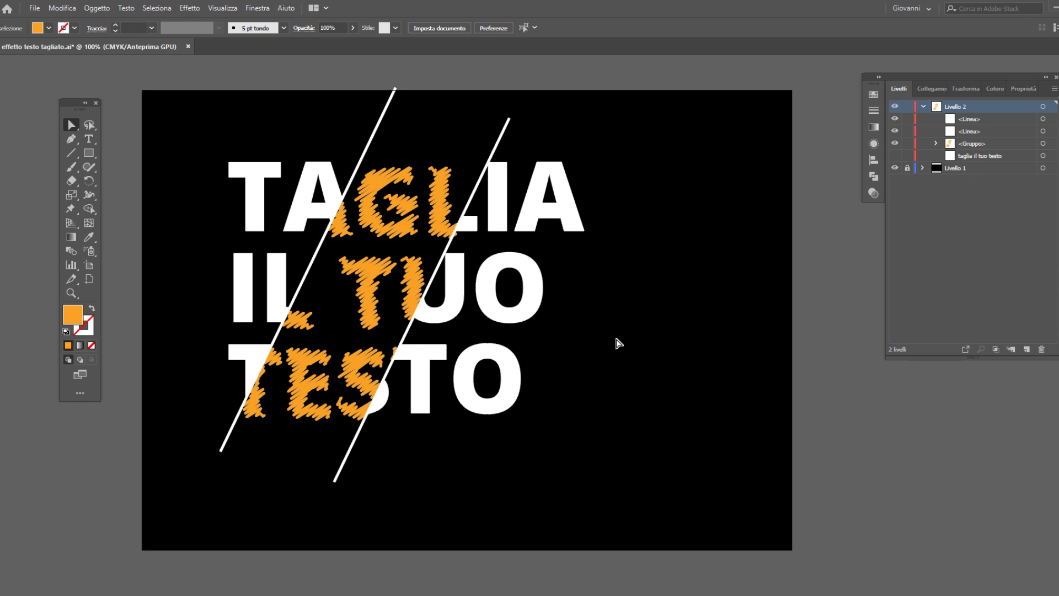
Undo the orange fill and the Scribble effect on the middle slice
key(x)
key(ctrl+z)
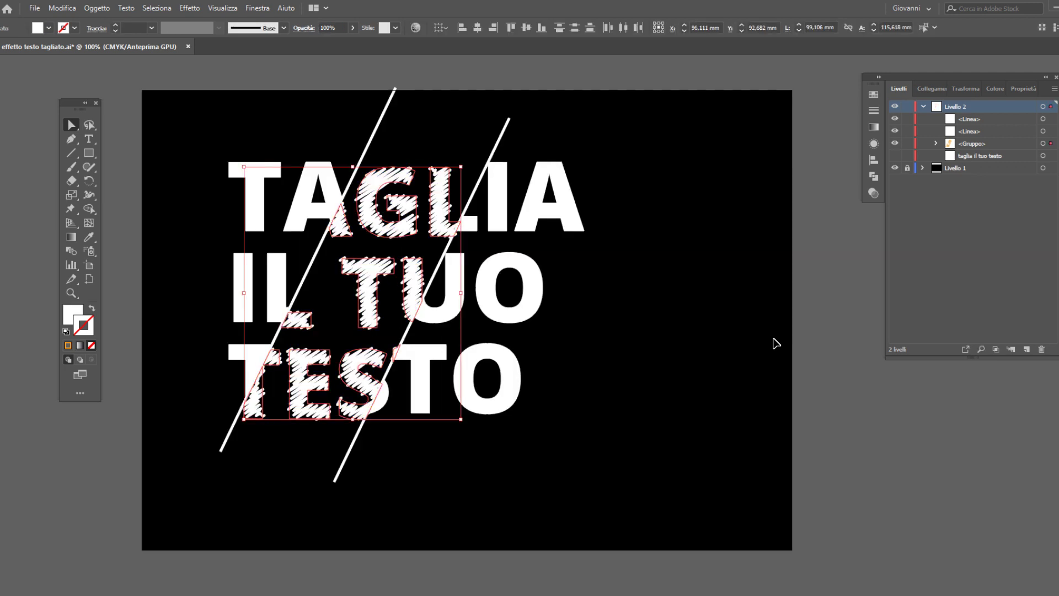
key(ctrl+z)
key(a)
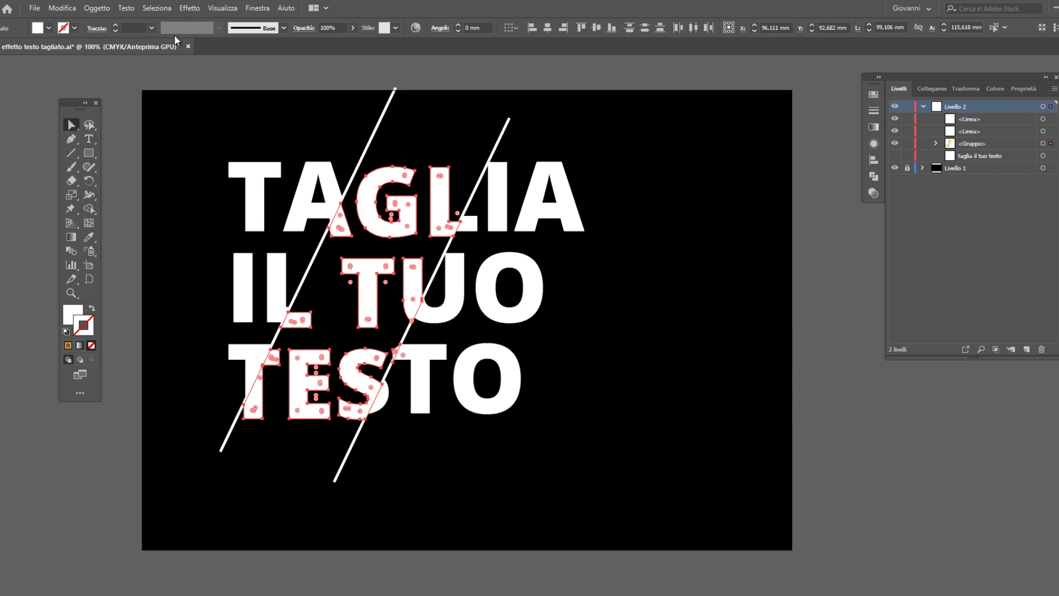
Try the artistic Pennello a secco (Dry Brush) effect on the middle slice with a brush detail of 4
click(191, 9)
mouse_move(283, 196)
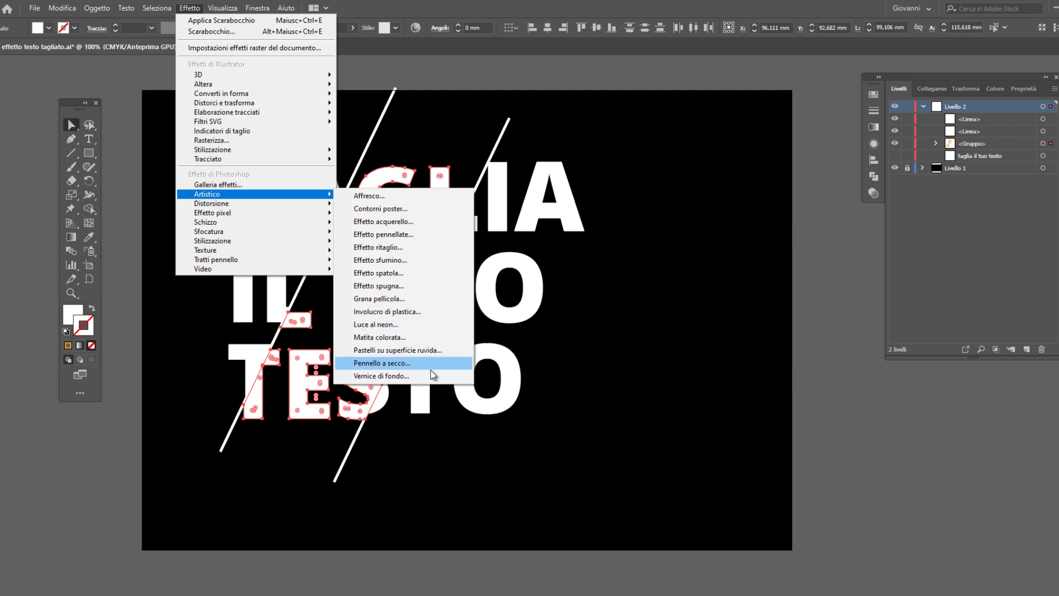
click(436, 363)
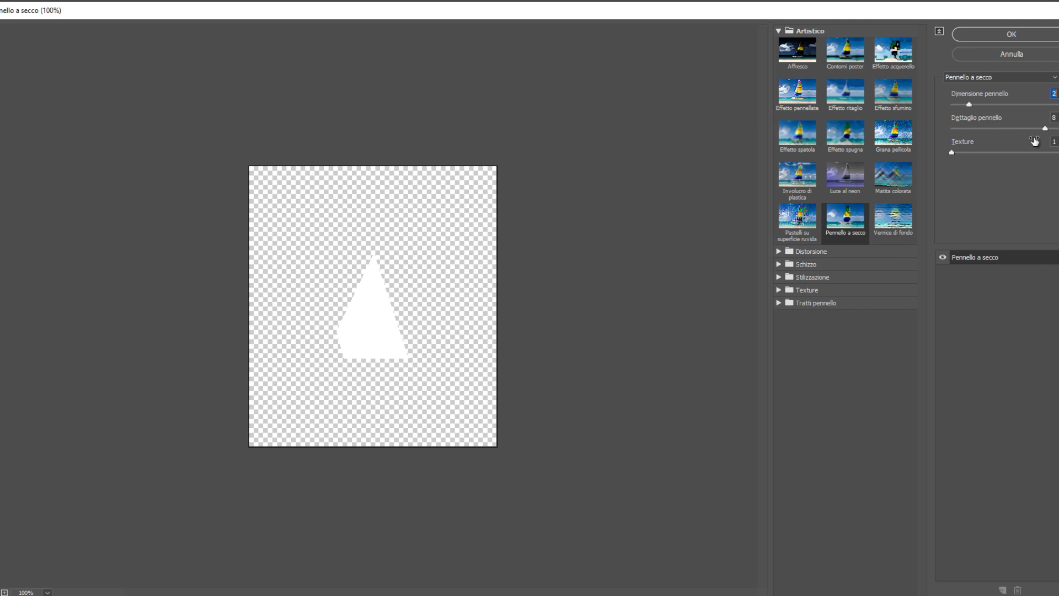
drag(1045, 129, 1001, 129)
Browse the distortion and sketch filters and preview Timbro, Penna grafica and Effetto fotocopia on the slice
click(779, 252)
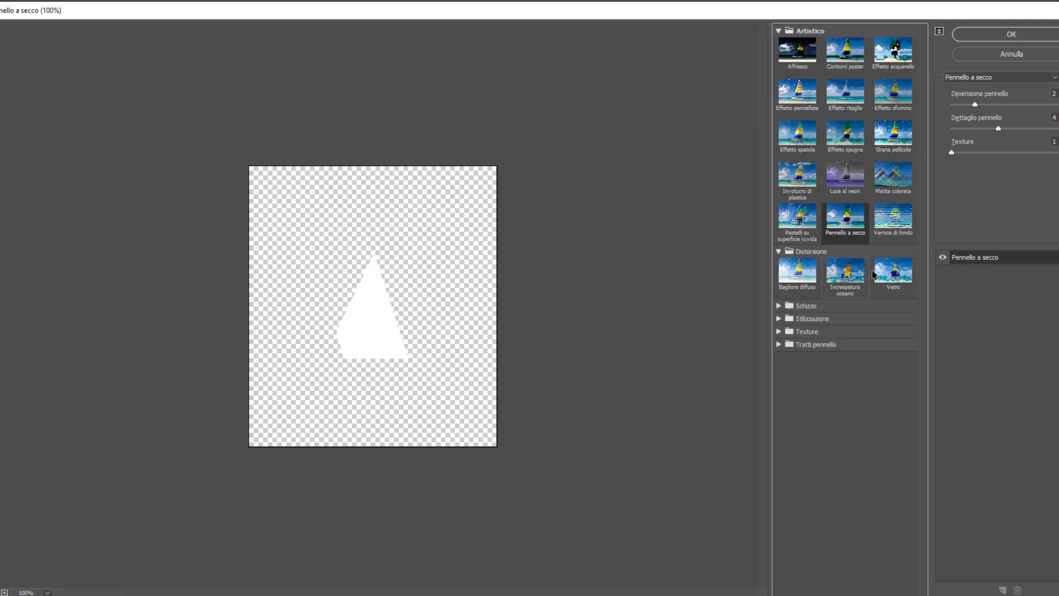
click(779, 306)
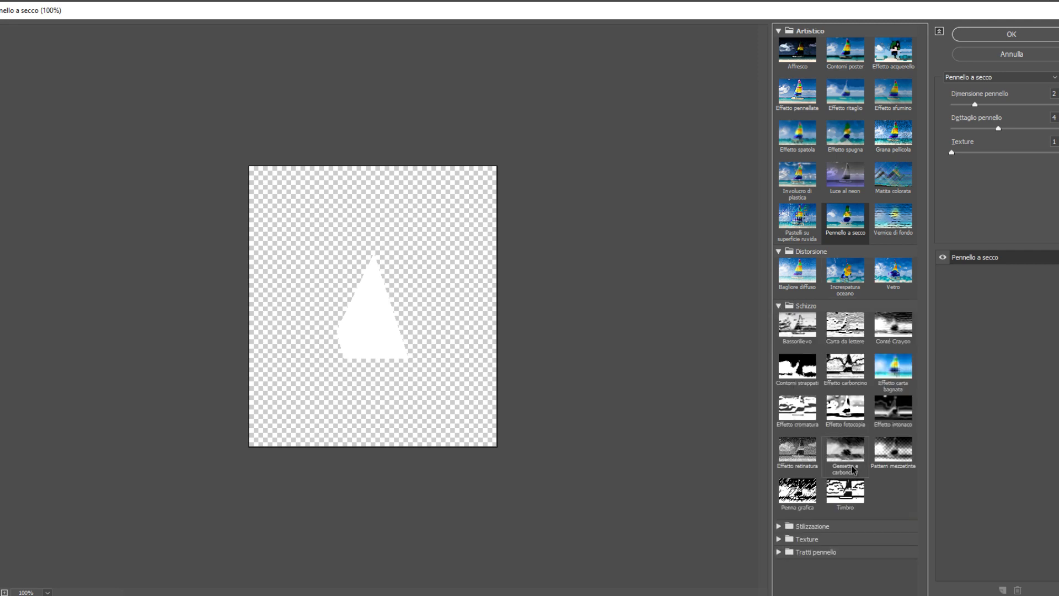
click(849, 493)
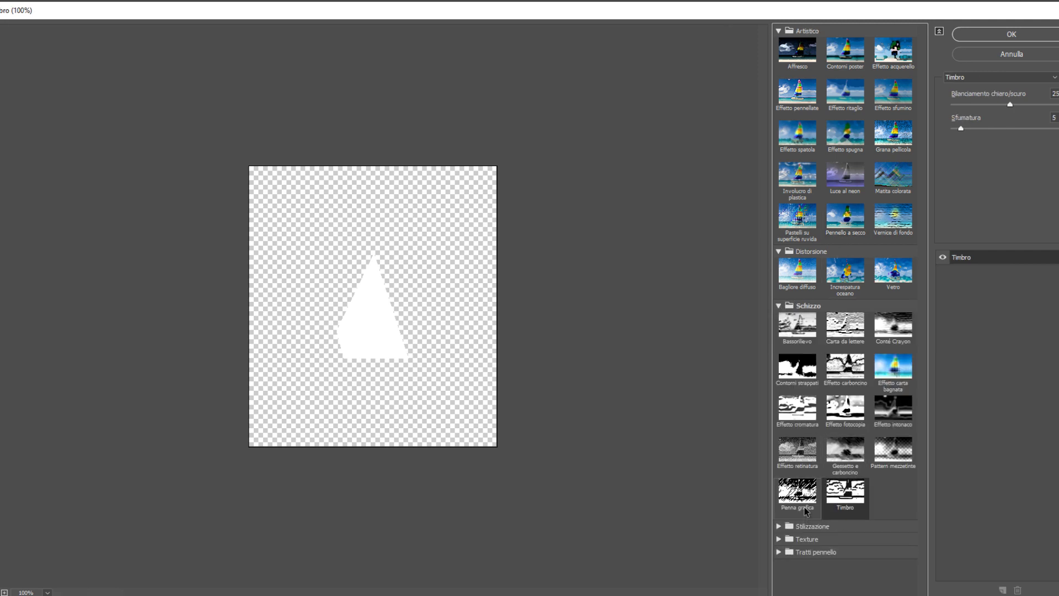
click(807, 506)
click(846, 425)
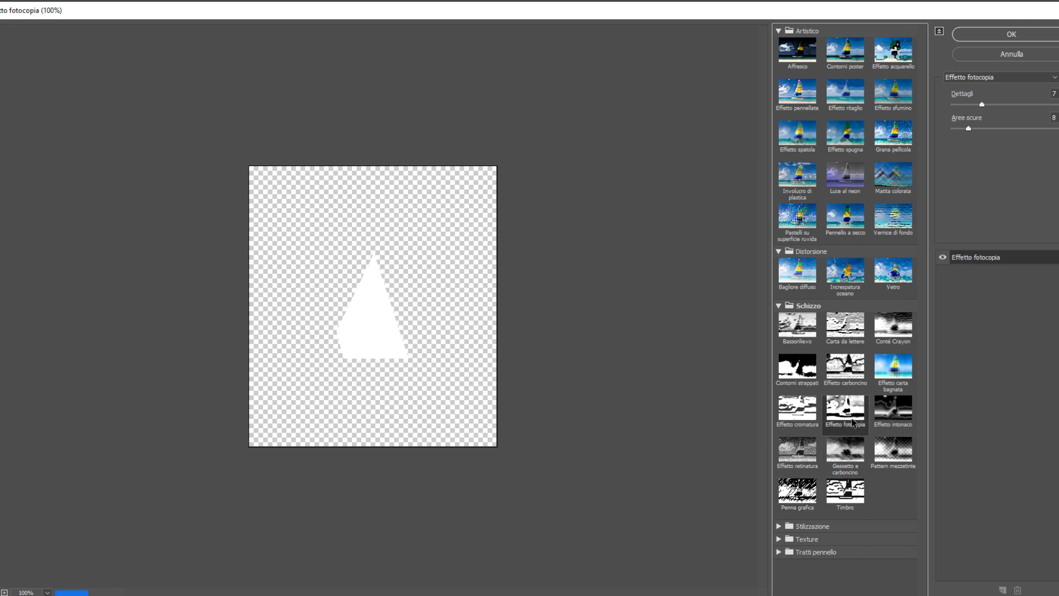
Apply the Effetto incrinatura (Craquelure) texture to the middle slice
click(780, 527)
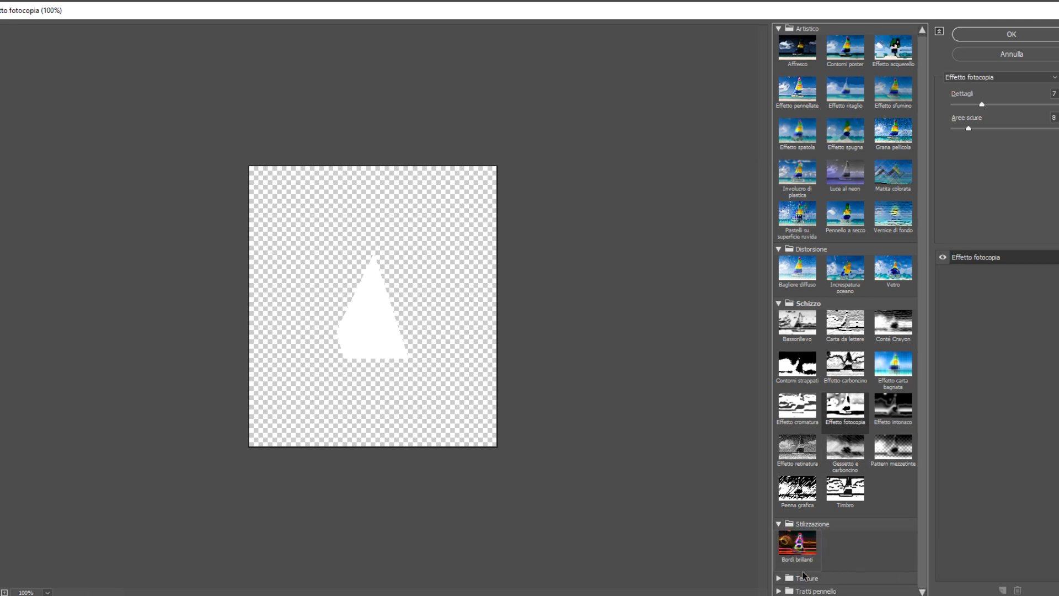
click(779, 580)
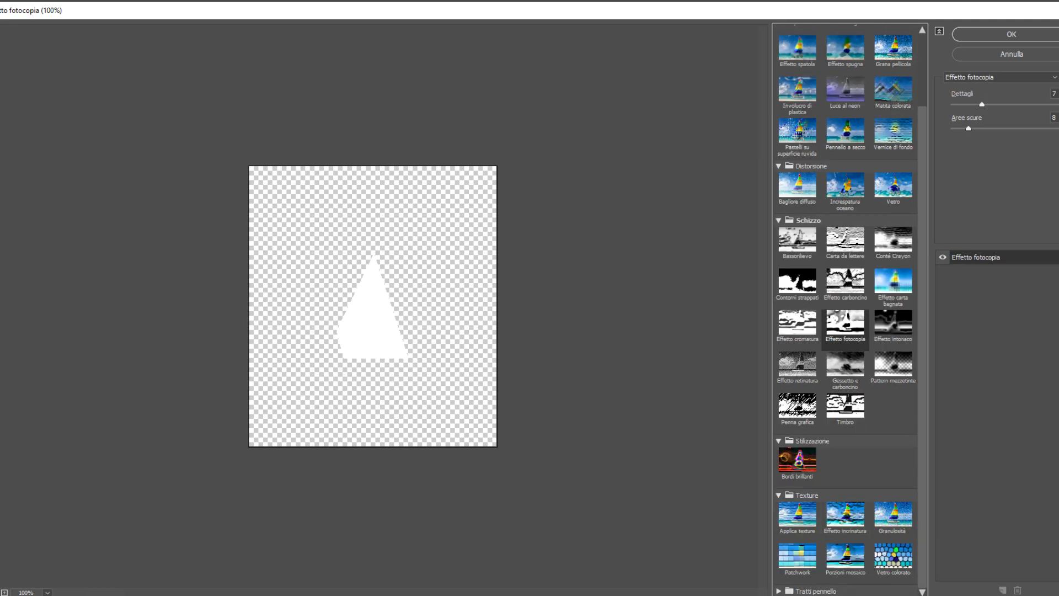
click(857, 519)
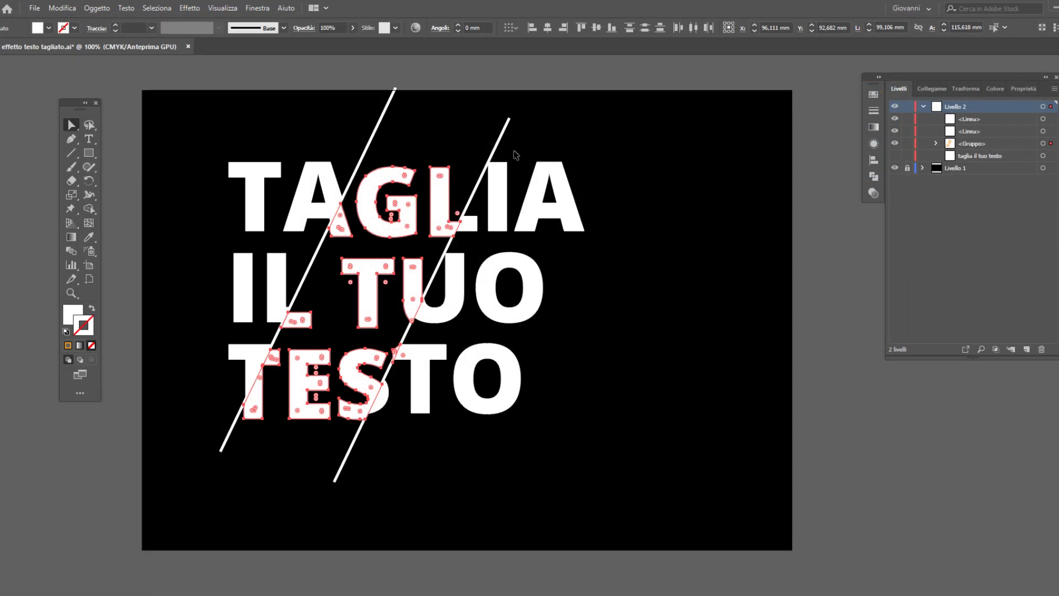
Inspect the texture up close, remove it from the middle slice and shift the slice about 0.35 mm right
scroll(479, 213, up, 3)
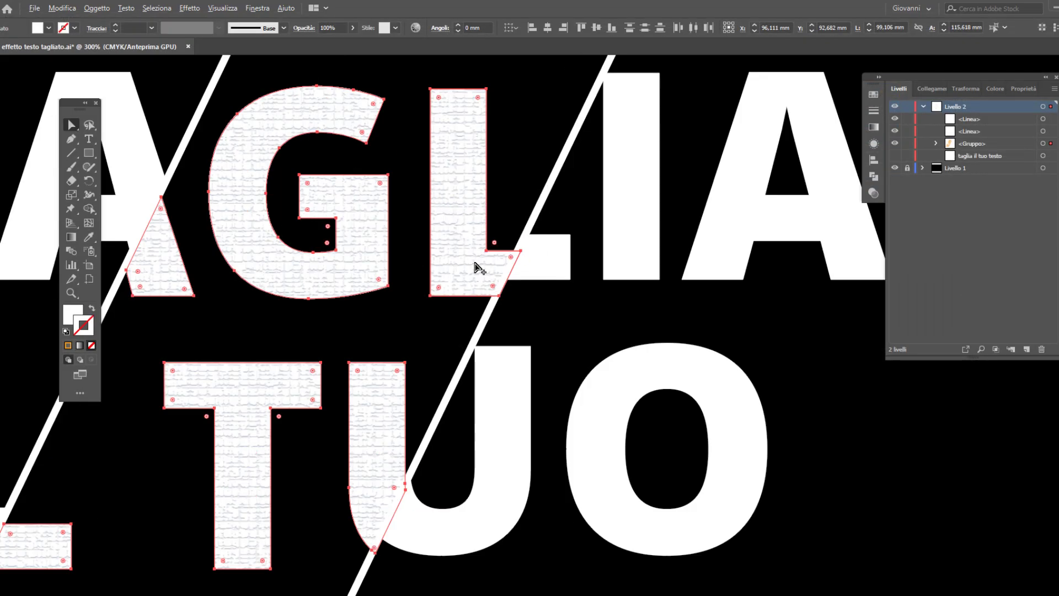
scroll(480, 267, down, 3)
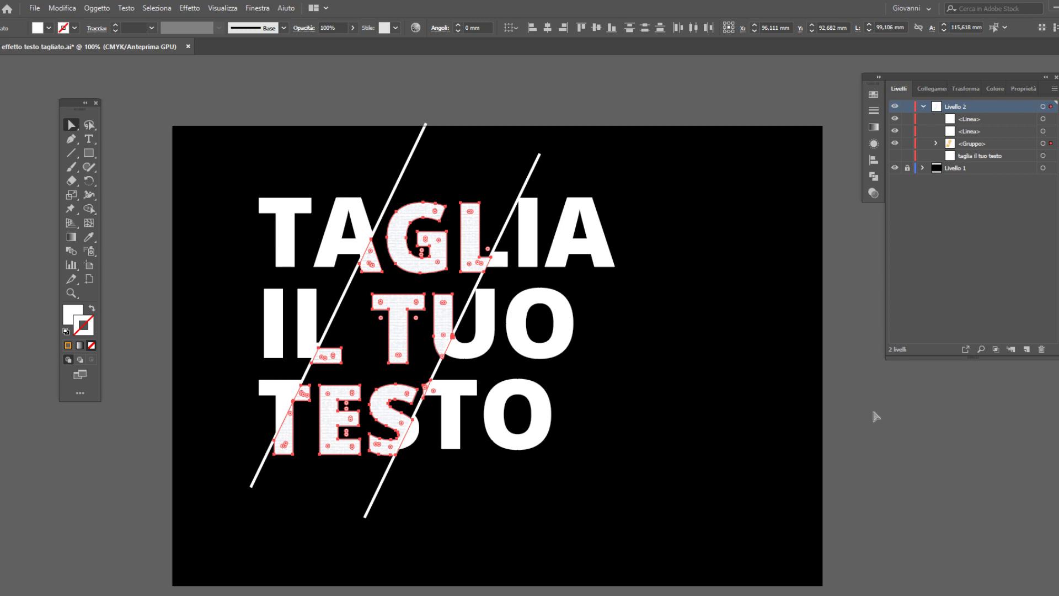
key(Right)
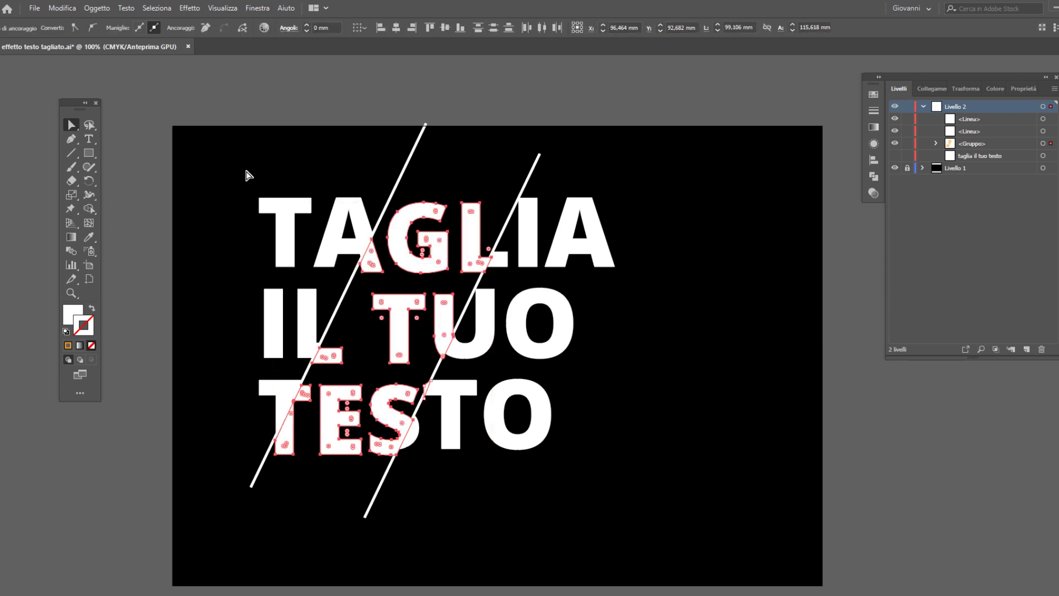
Reapply the Scribble effect to the middle slice with a 31° angle, -0,82 mm path overlap and 1,76 mm spacing, and deselect it
click(189, 8)
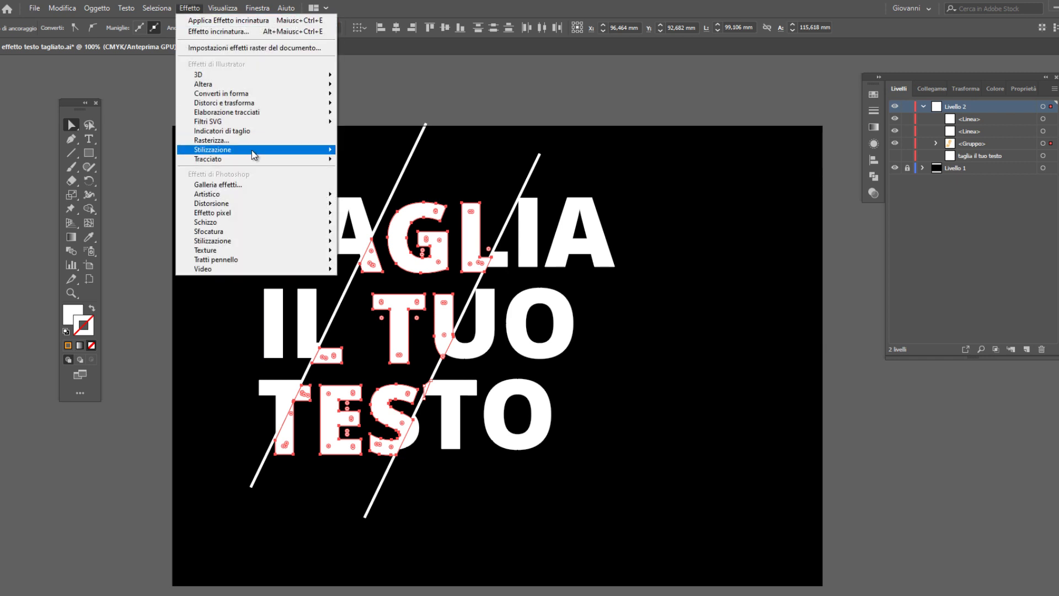
mouse_move(254, 154)
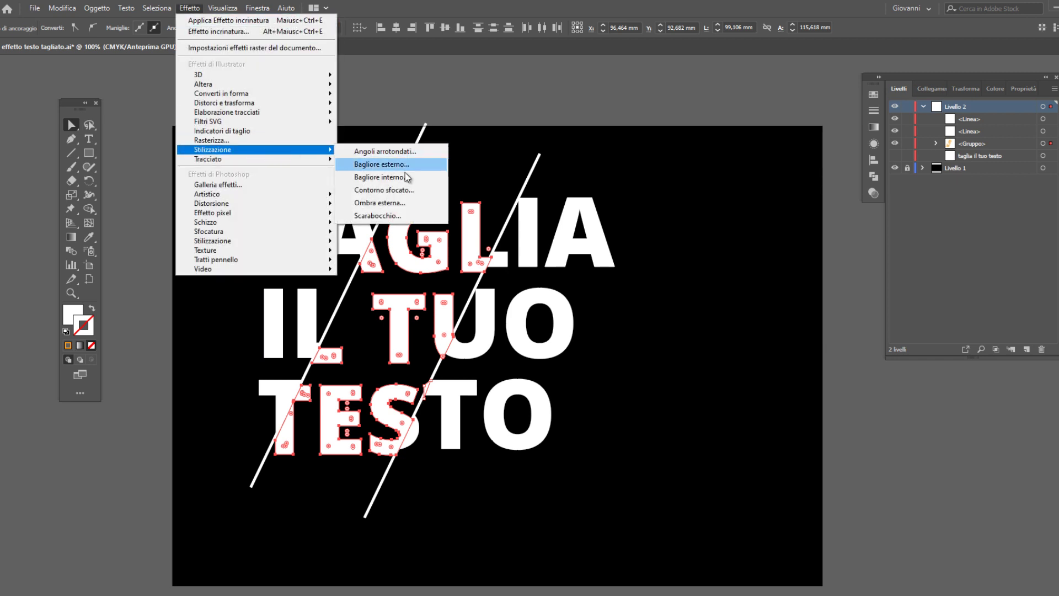
click(409, 216)
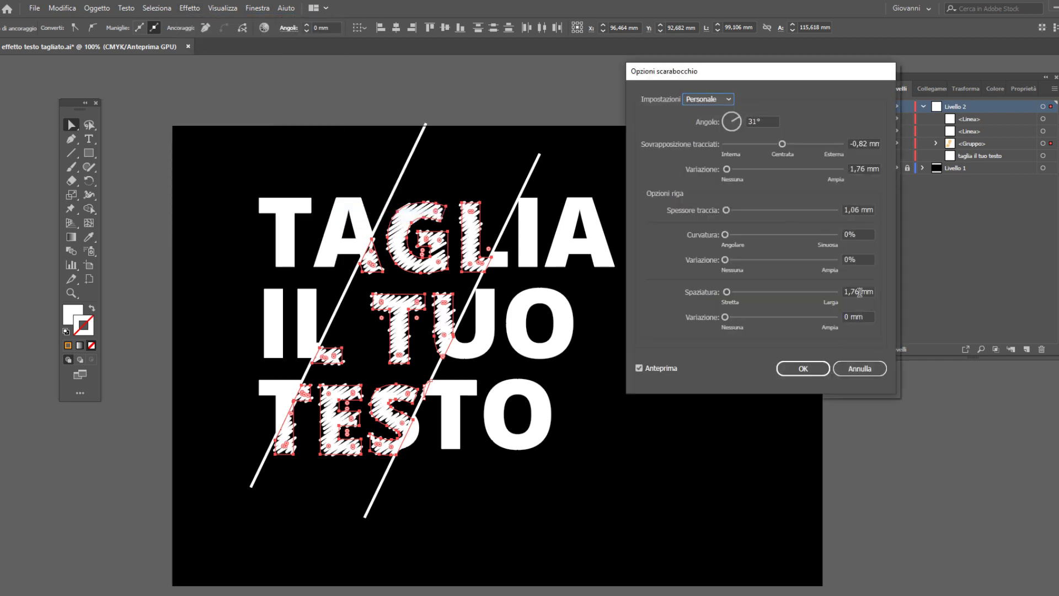
click(819, 375)
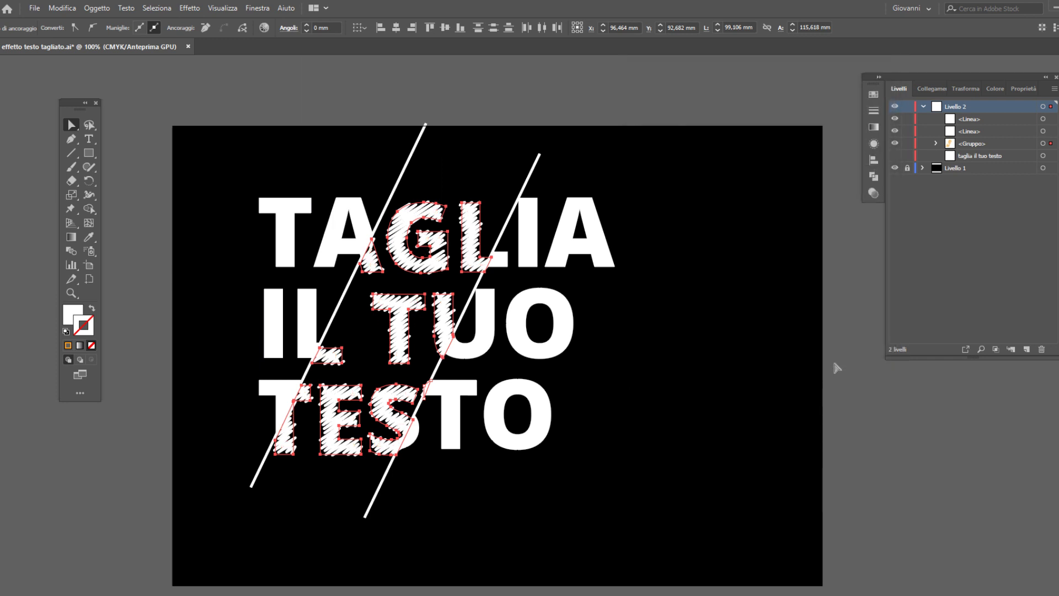
click(837, 368)
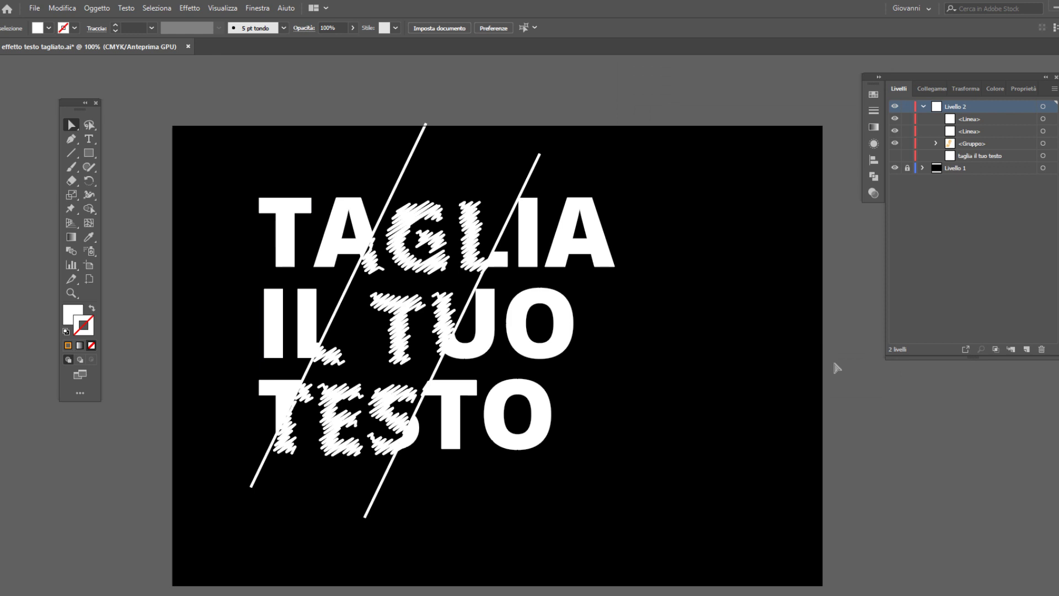